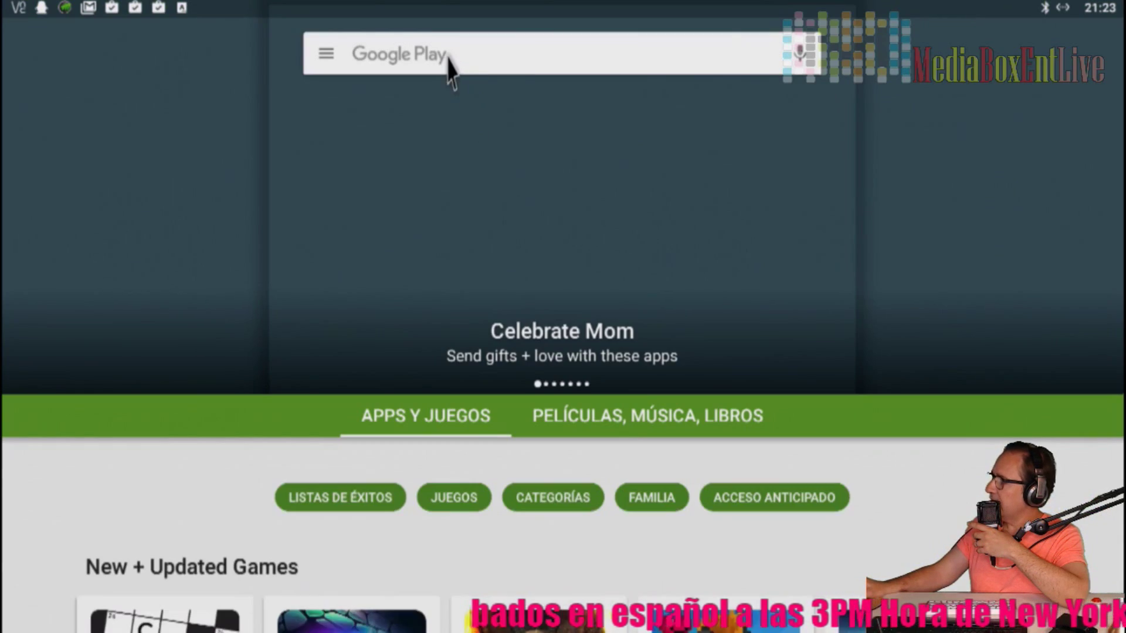
- Begin a new search in the Google Play Store once it has loaded
{"action": "left_click", "coordinate": [445, 54]}
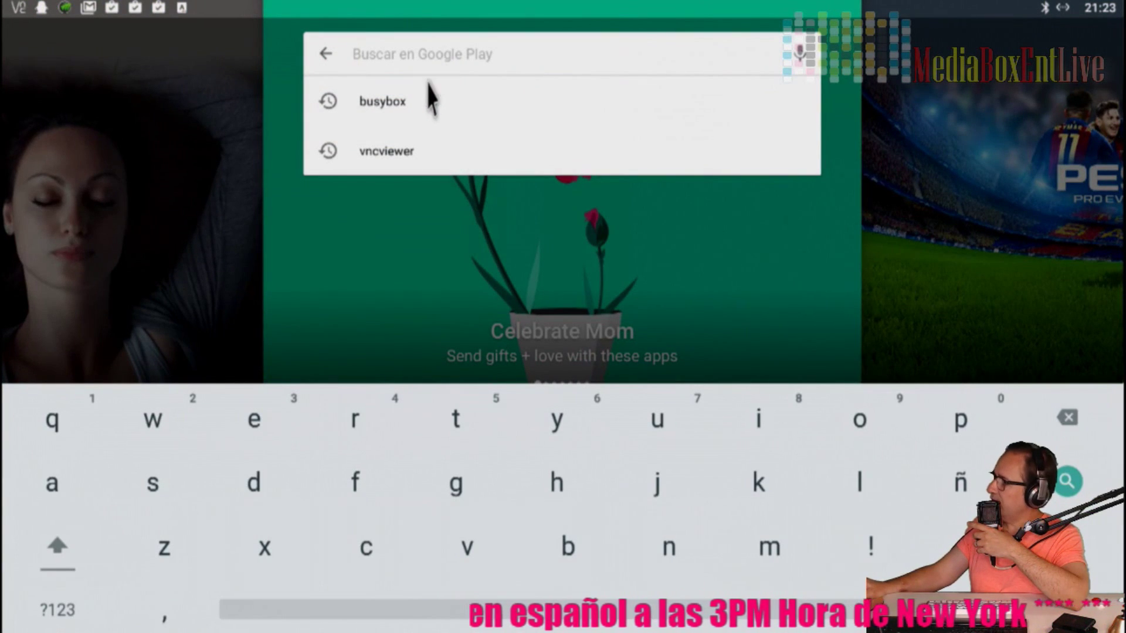
- Search for busybox and confirm the BusyBox app is installed
{"action": "left_click", "coordinate": [402, 107]}
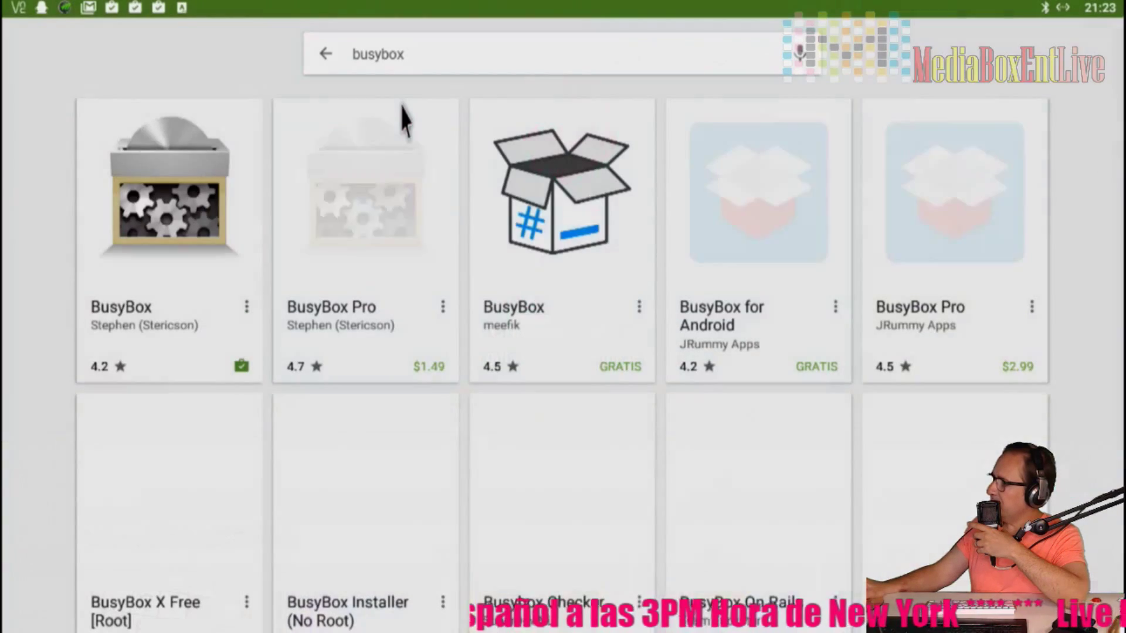
{"action": "left_click", "coordinate": [204, 235]}
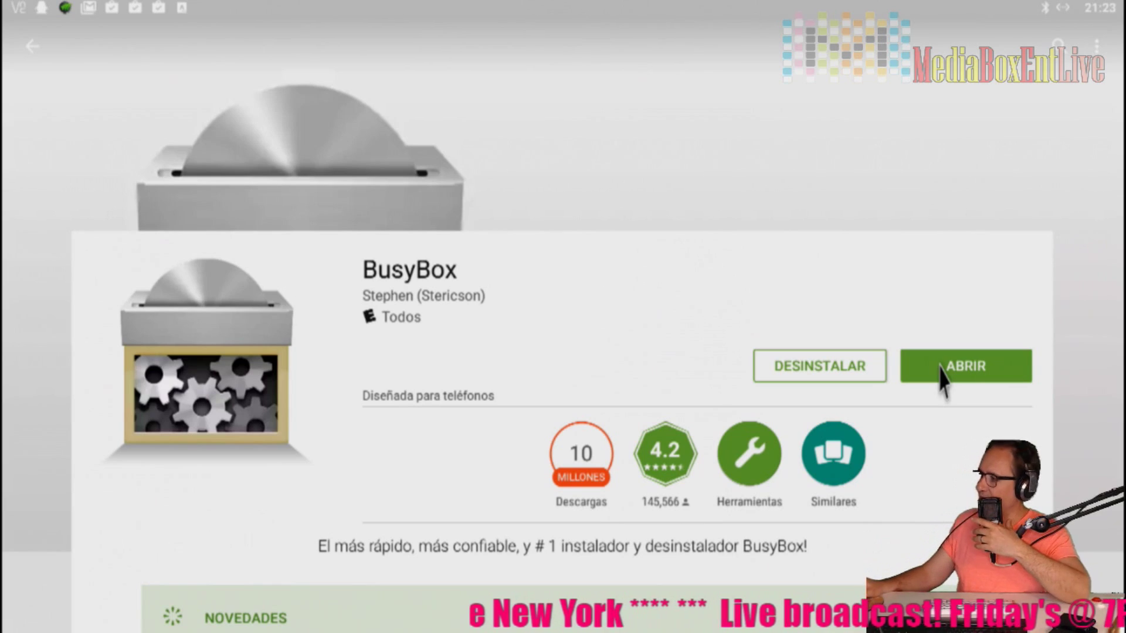
{"action": "key", "text": "Escape"}
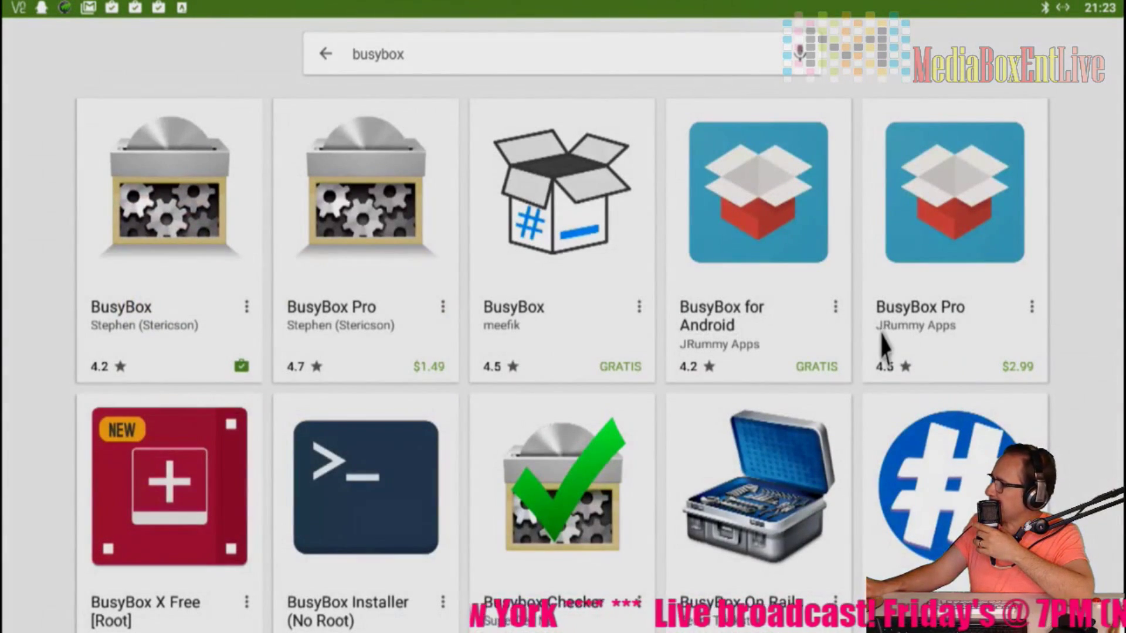
- Search for vncviewer and confirm VNC Viewer - Remote Desktop is installed
{"action": "left_click", "coordinate": [494, 64]}
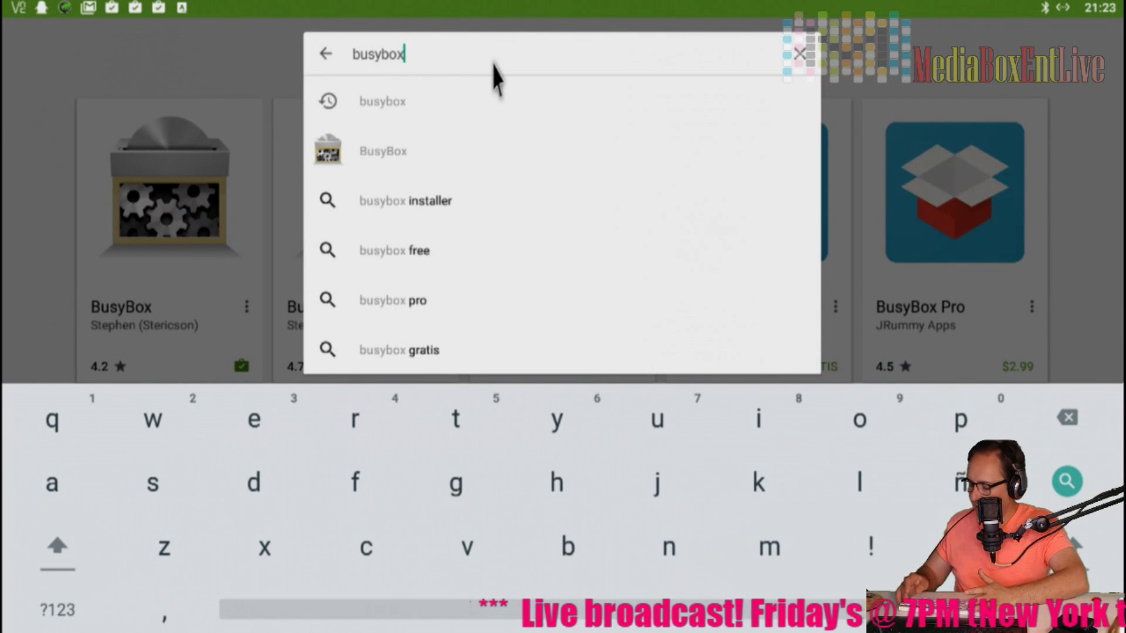
{"action": "key", "text": "BackSpace"}
{"action": "key", "text": "BackSpace"}
{"action": "key", "text": "BackSpace"}
{"action": "key", "text": "BackSpace"}
{"action": "key", "text": "BackSpace"}
{"action": "key", "text": "BackSpace"}
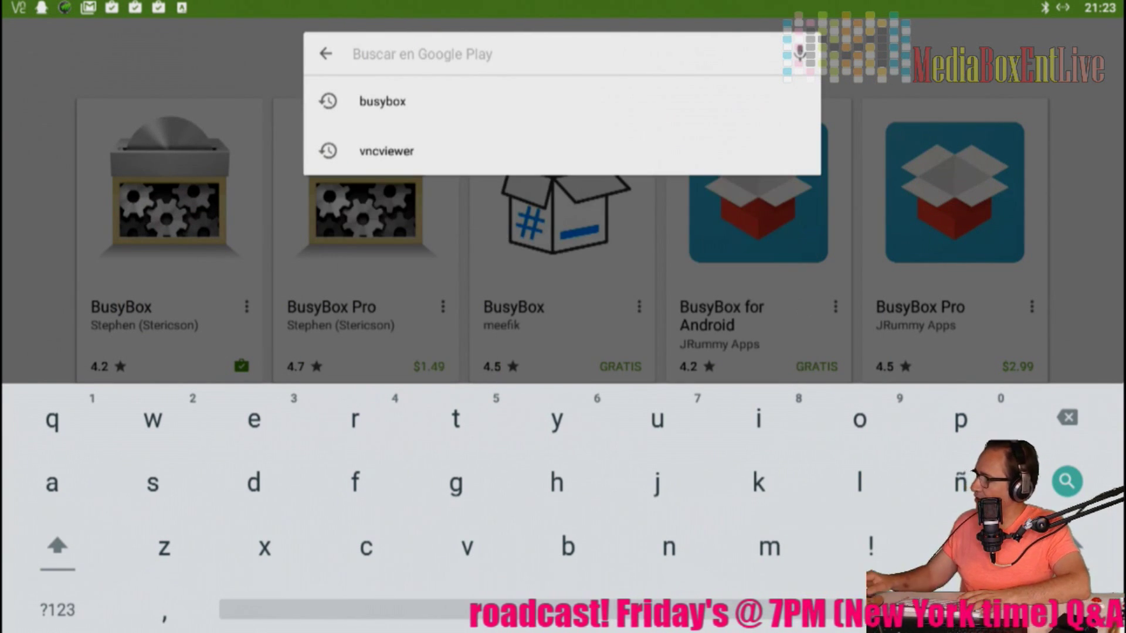
{"action": "left_click", "coordinate": [394, 156]}
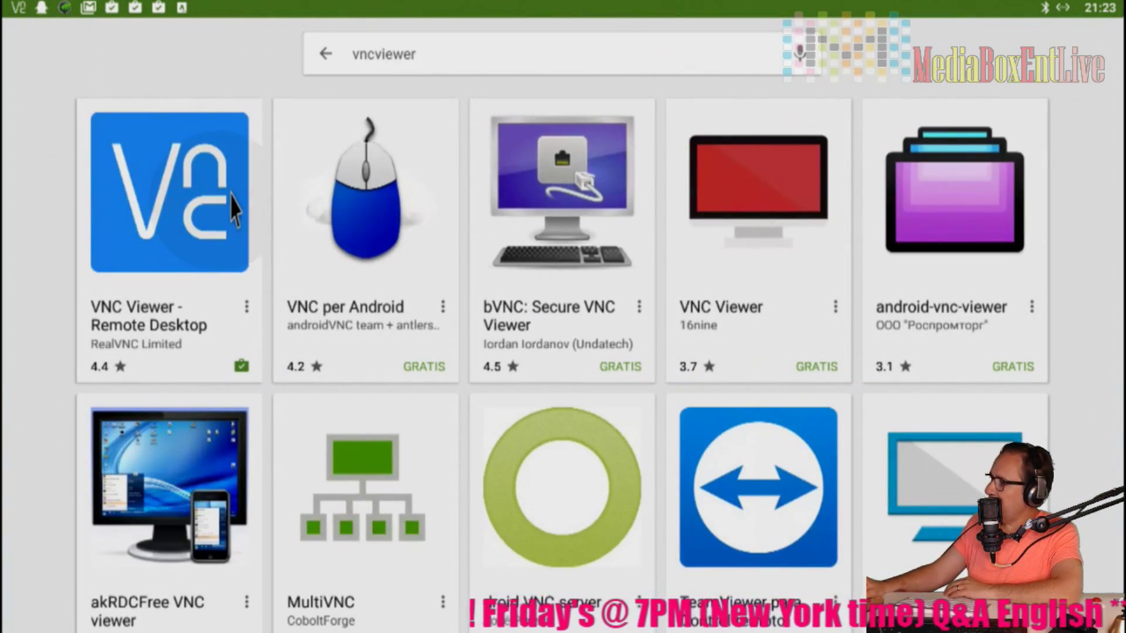
{"action": "left_click", "coordinate": [235, 209]}
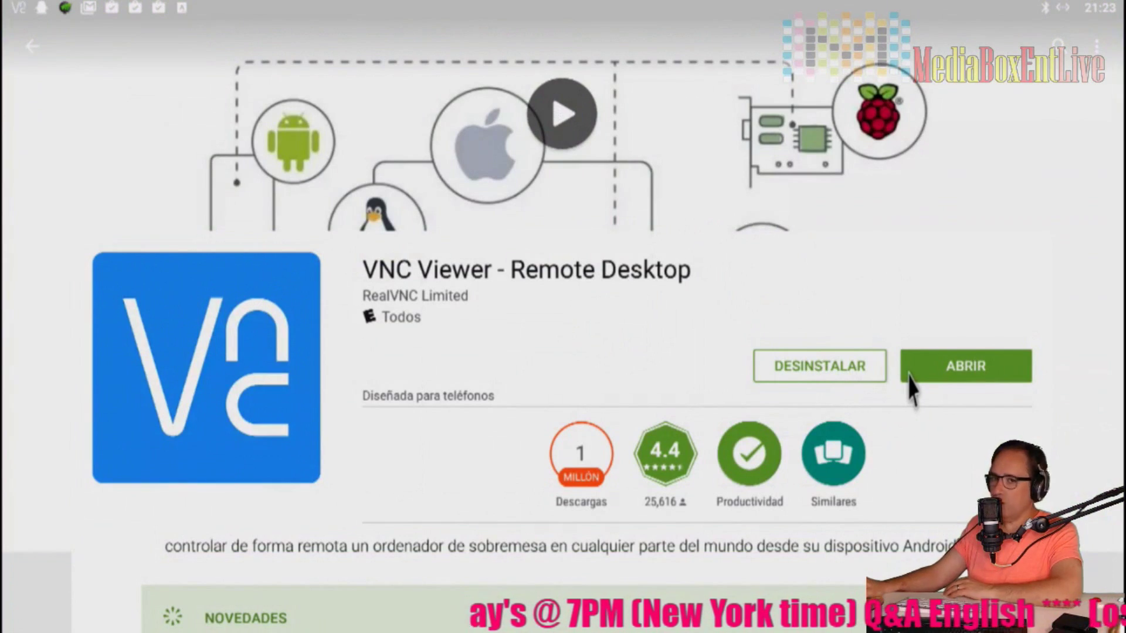
{"action": "key", "text": "Escape"}
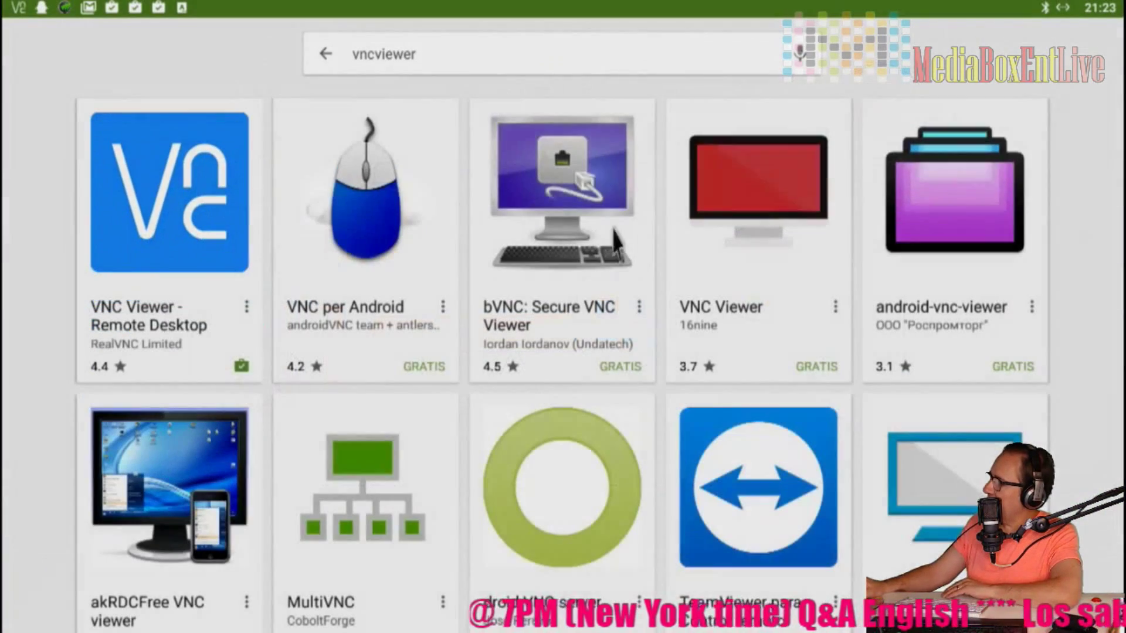
- Search for linux deploy, confirm Linux Deploy is installed, then launch VNC Viewer
{"action": "left_click", "coordinate": [468, 60]}
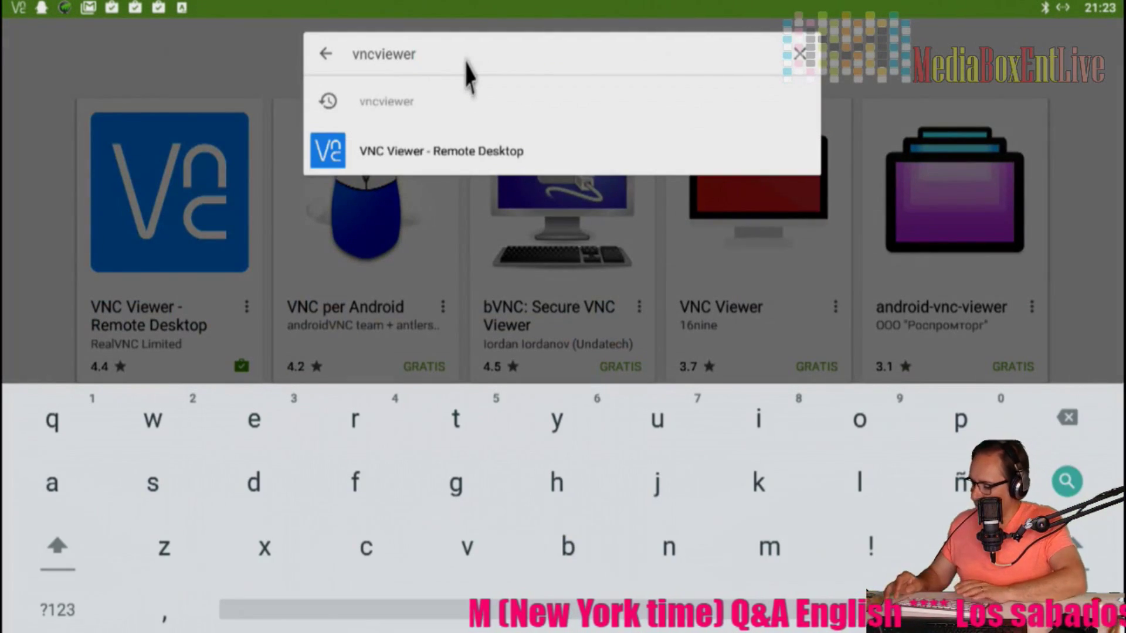
{"action": "key", "text": "BackSpace"}
{"action": "key", "text": "BackSpace"}
{"action": "key", "text": "BackSpace"}
{"action": "key", "text": "BackSpace"}
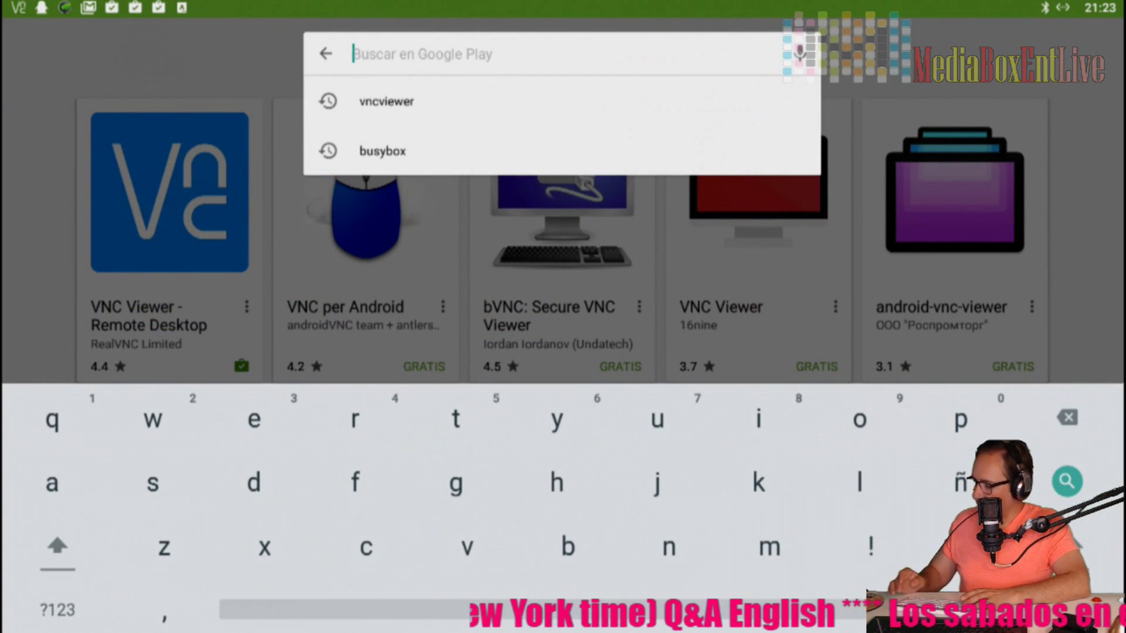
{"action": "type", "text": "lin"}
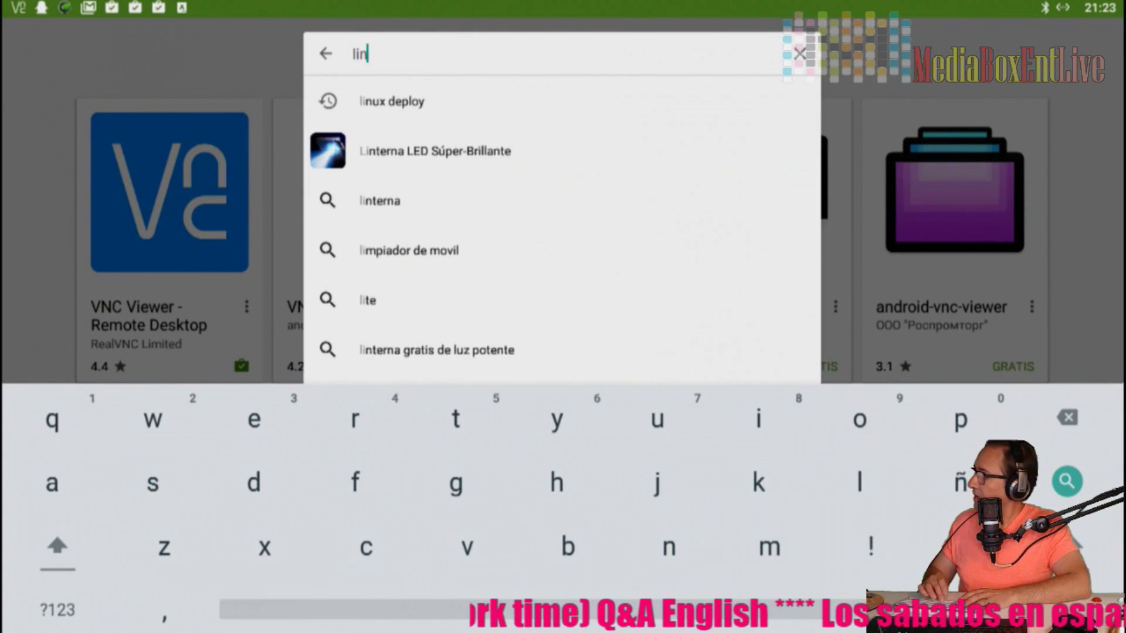
{"action": "left_click", "coordinate": [343, 101]}
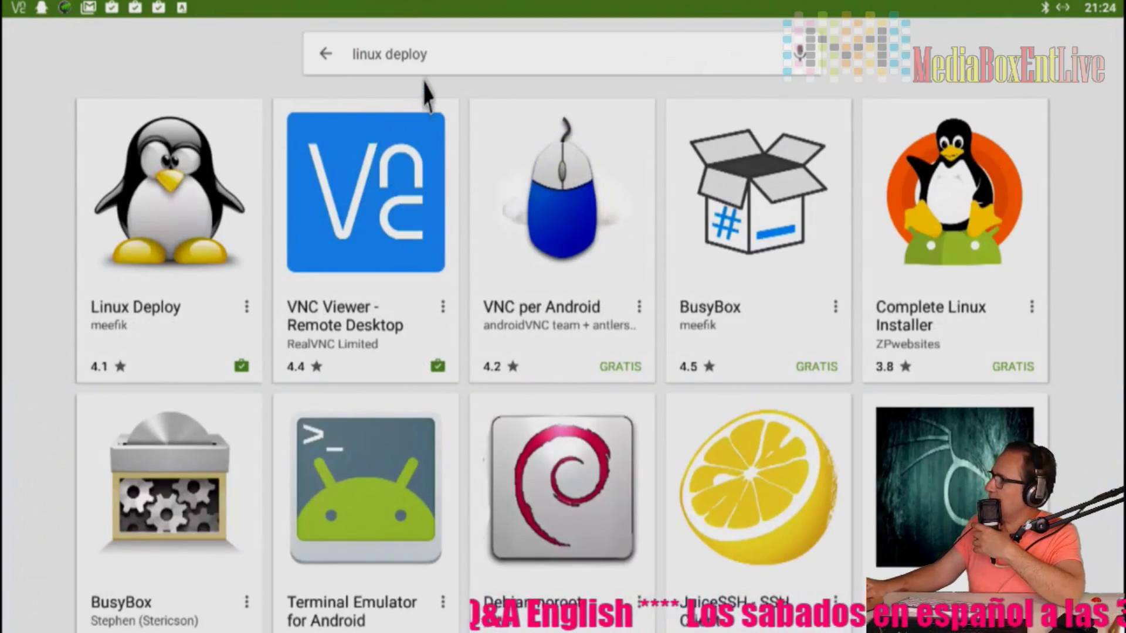
{"action": "left_click", "coordinate": [184, 225]}
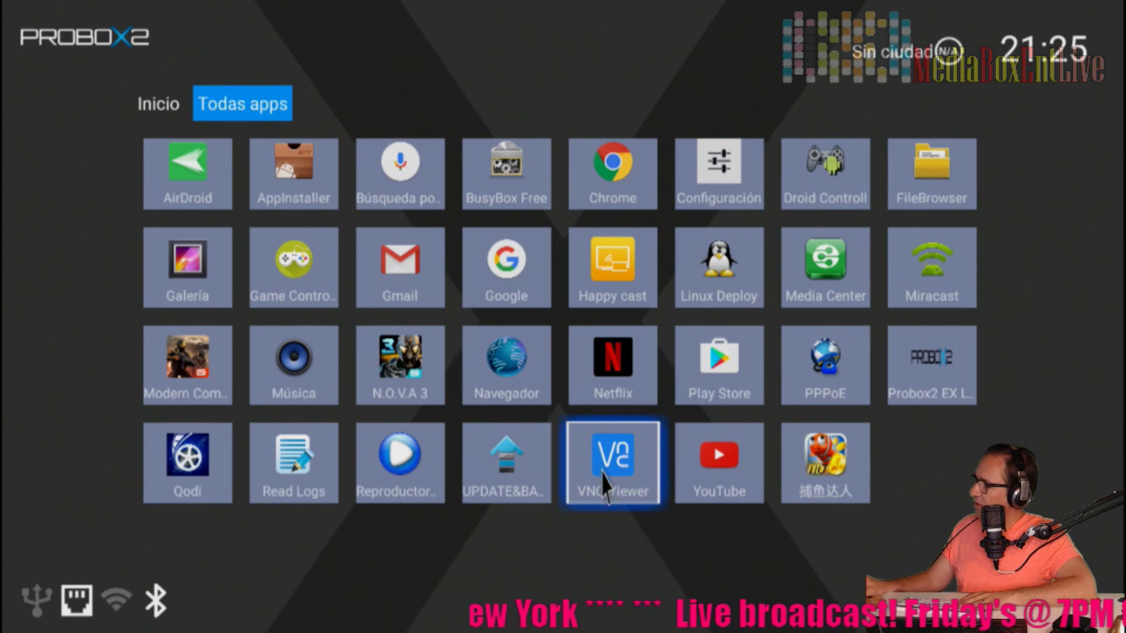
{"action": "left_click", "coordinate": [619, 492]}
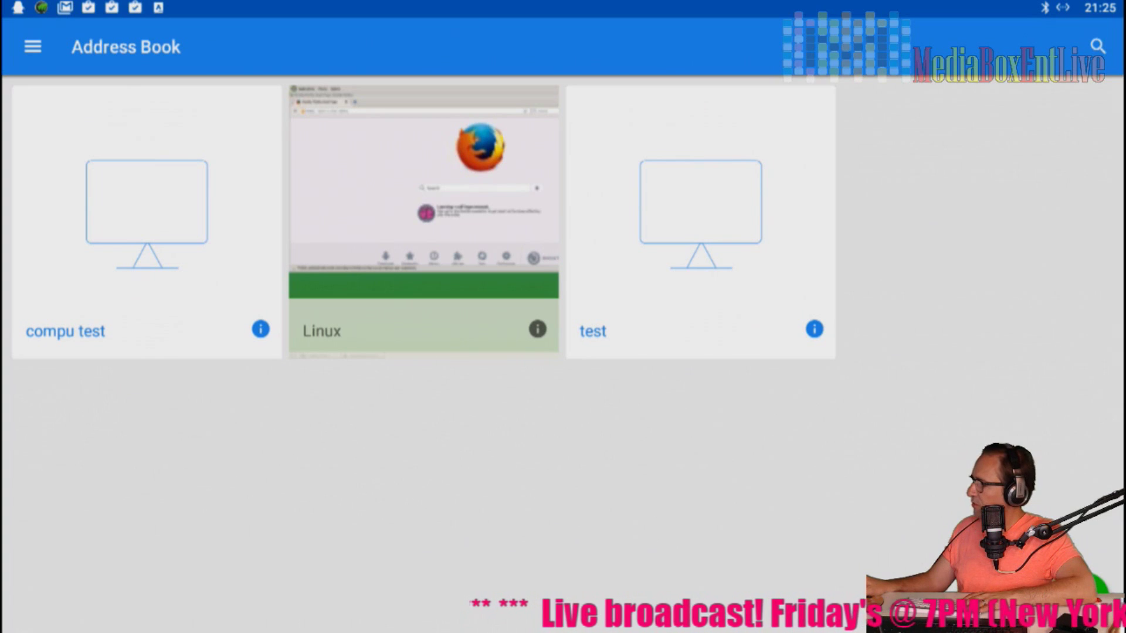
- Create a VNC Viewer connection named test1 with address localhost:5900
{"action": "left_click", "coordinate": [1092, 586]}
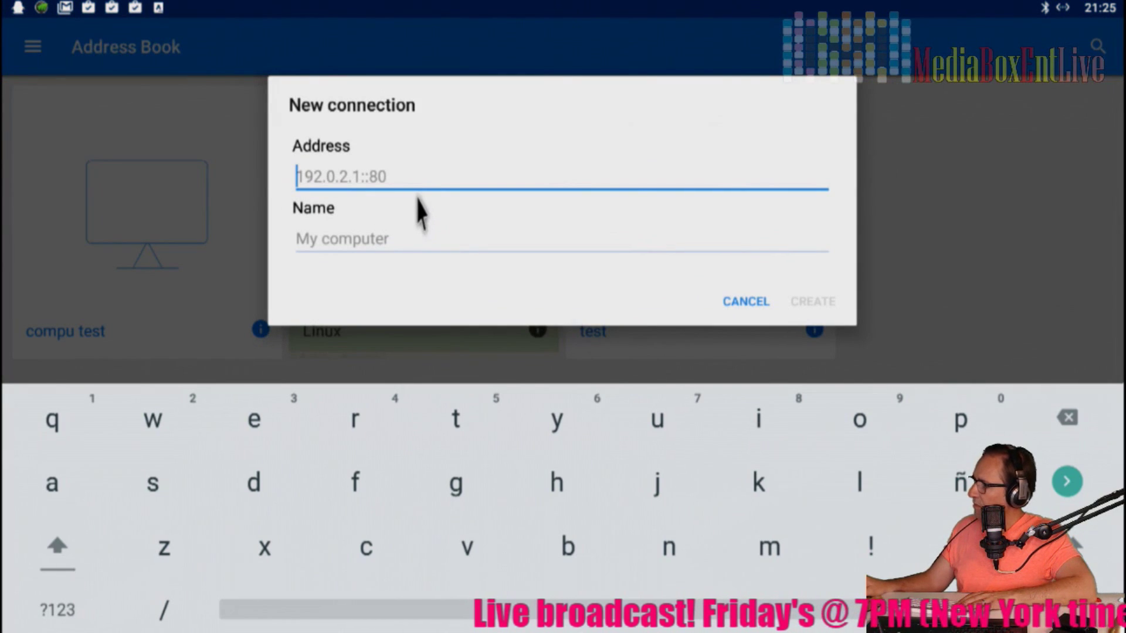
{"action": "type", "text": "localhost:5900"}
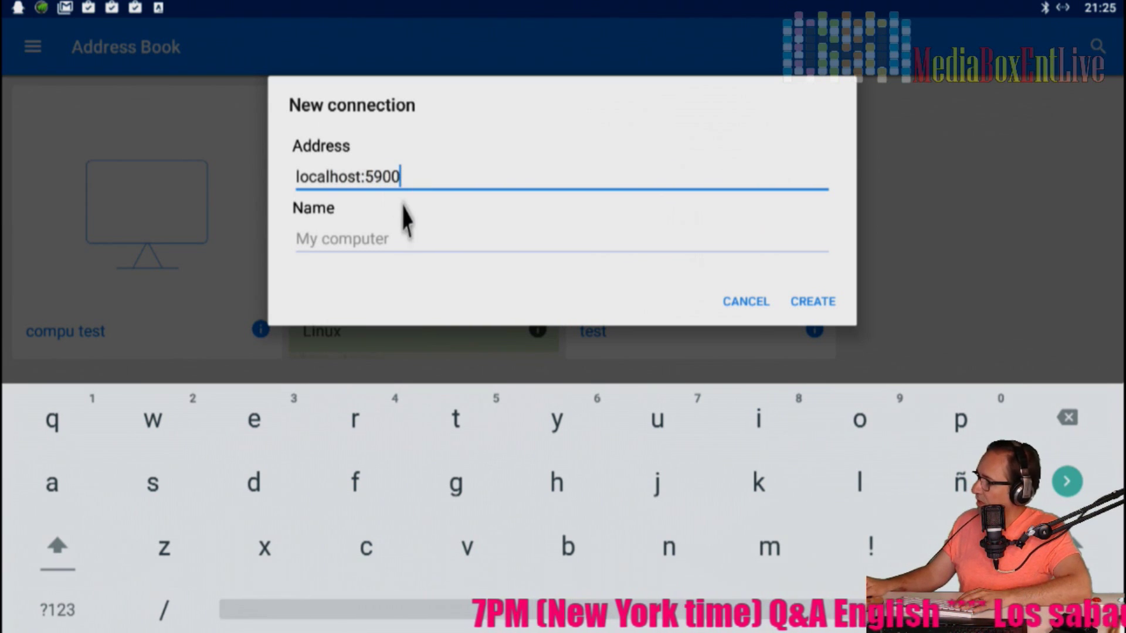
{"action": "left_click", "coordinate": [403, 243]}
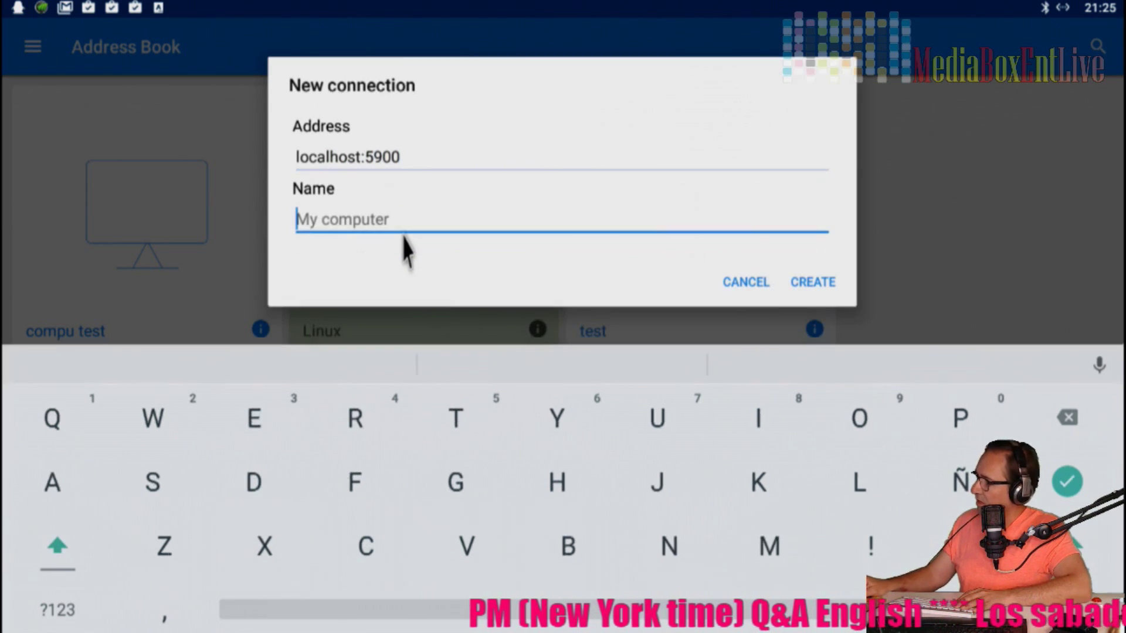
{"action": "type", "text": "test1"}
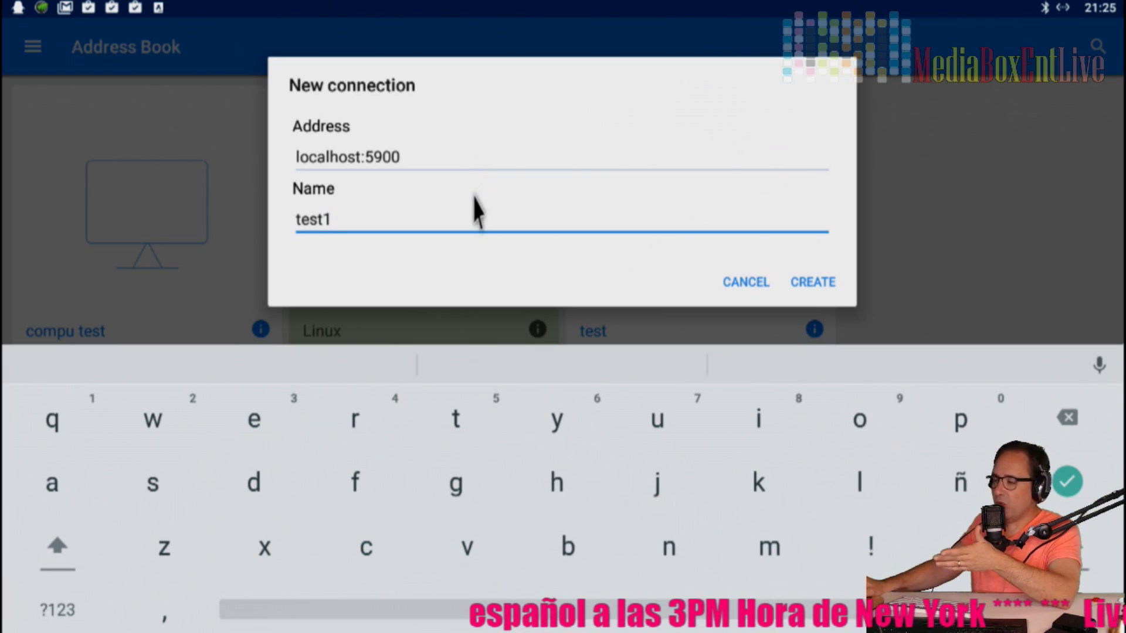
{"action": "left_click", "coordinate": [807, 286]}
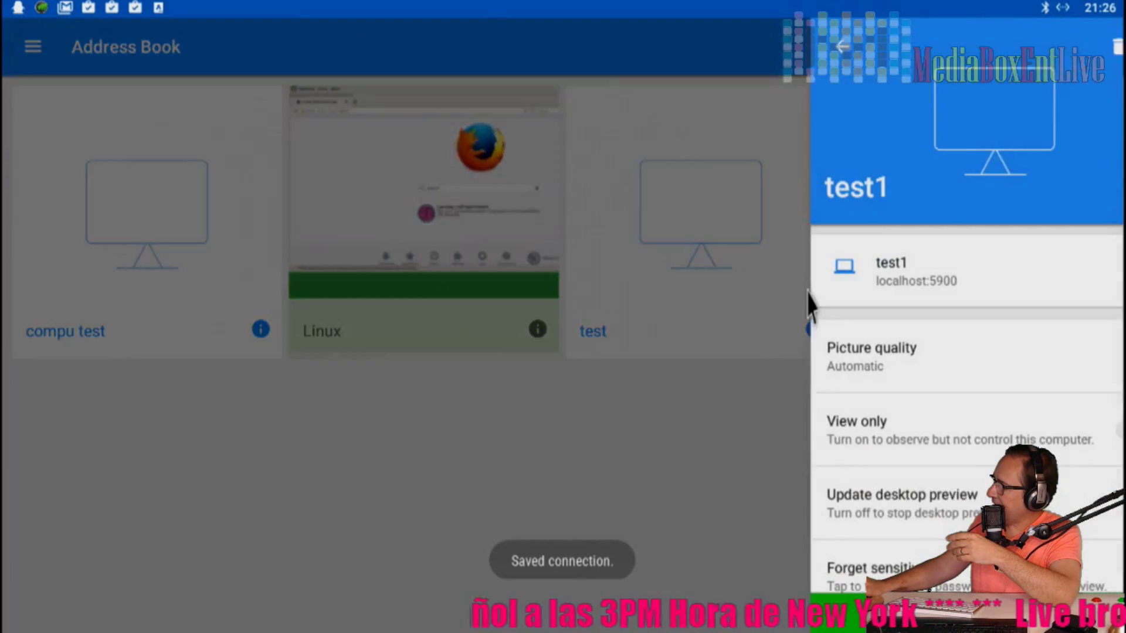
{"action": "left_click", "coordinate": [622, 427]}
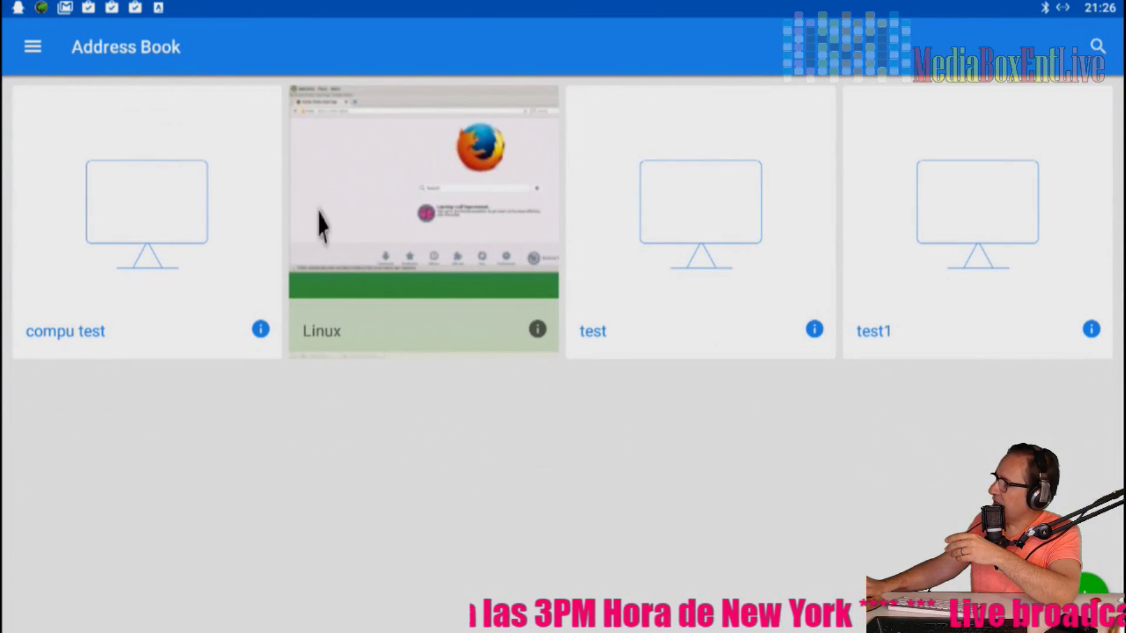
- Check VNC Viewer's navigation menu, then exit to the TV box's home screen
{"action": "left_click", "coordinate": [30, 47]}
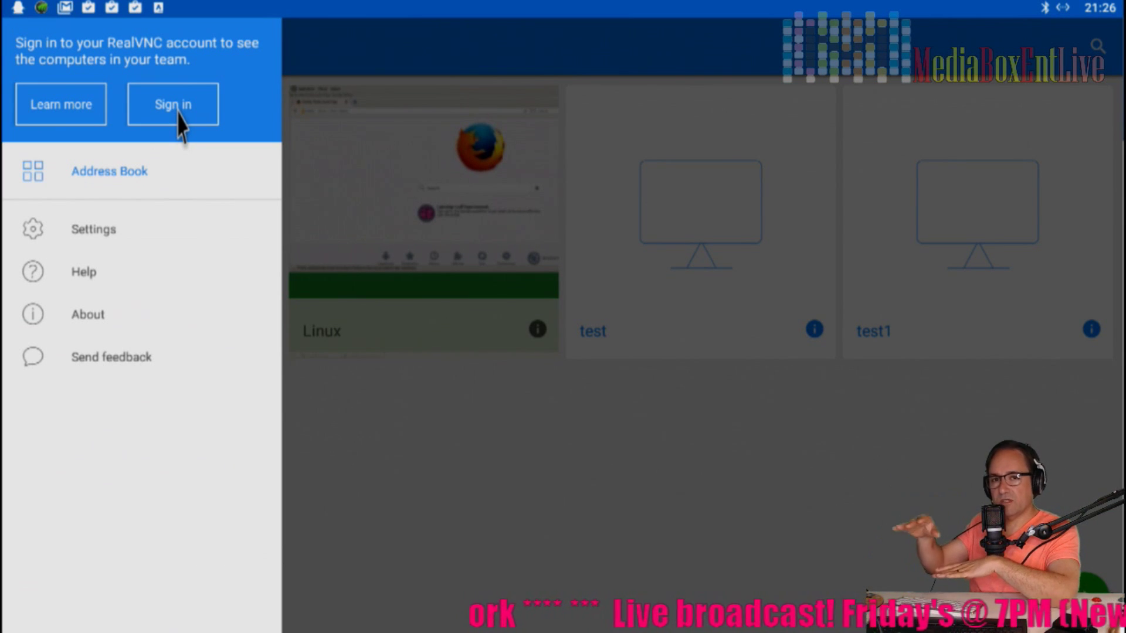
{"action": "left_click", "coordinate": [414, 495]}
{"action": "right_click", "coordinate": [377, 495]}
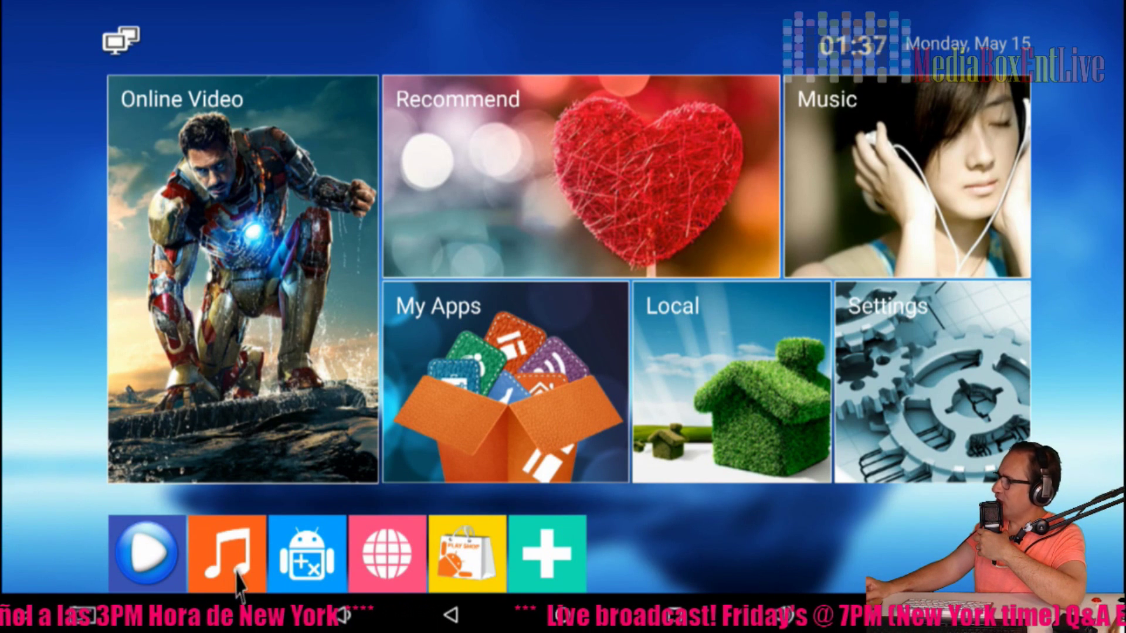
- Launch Linux Deploy from the launcher's My Apps page
{"action": "left_click", "coordinate": [489, 395]}
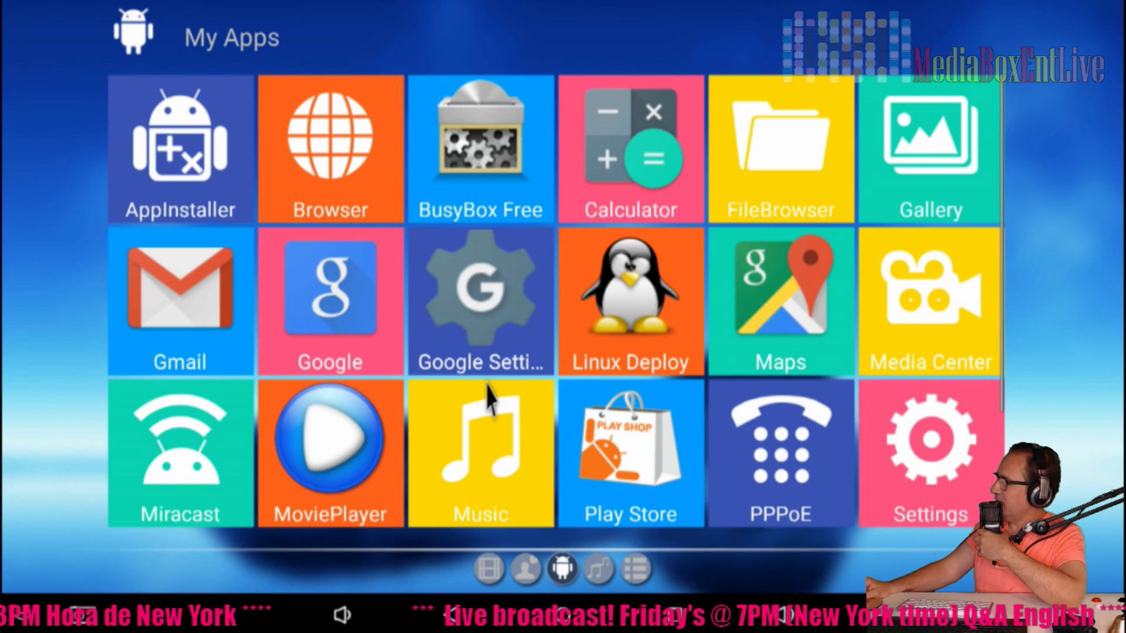
{"action": "left_click", "coordinate": [617, 340]}
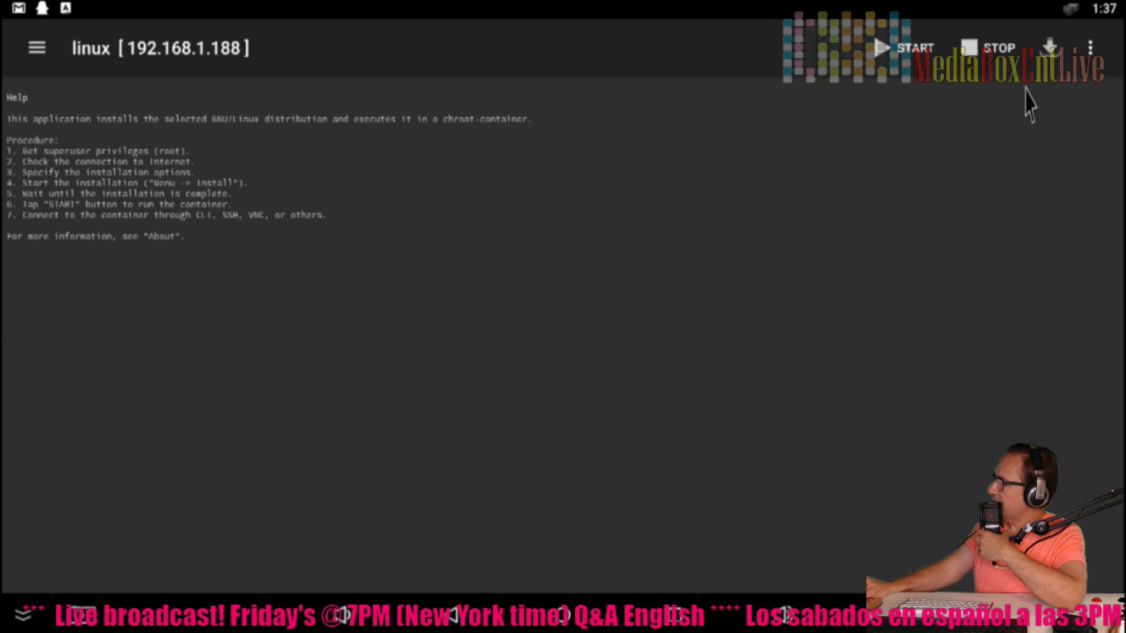
- In the linux profile's properties, keep Ubuntu as the distribution and leave the password unchanged
{"action": "left_click", "coordinate": [1056, 66]}
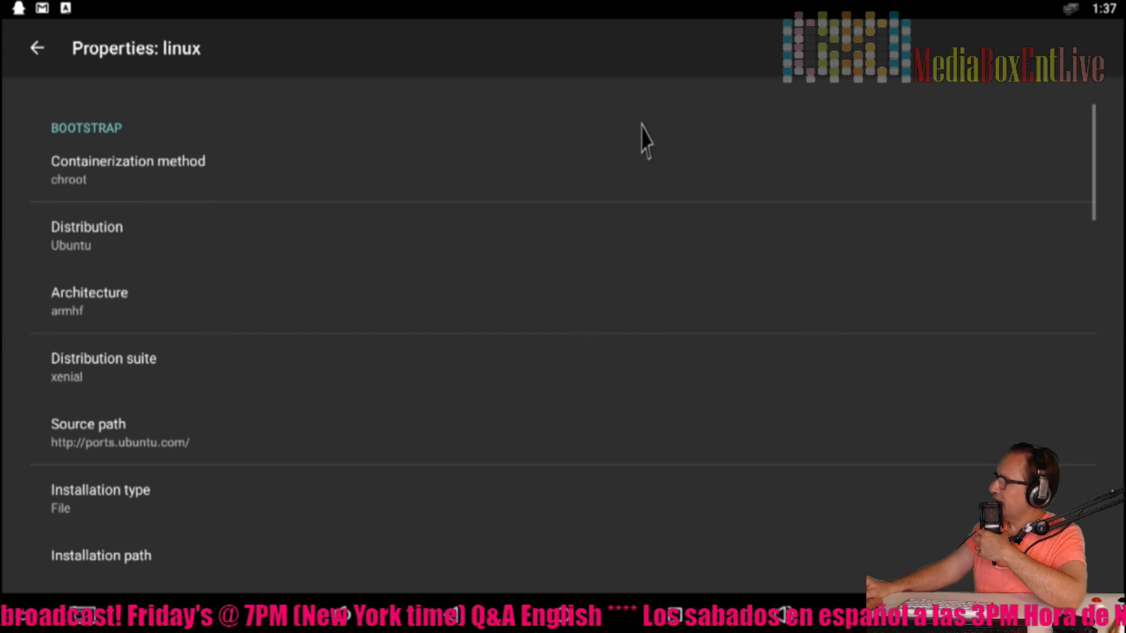
{"action": "left_click", "coordinate": [116, 263]}
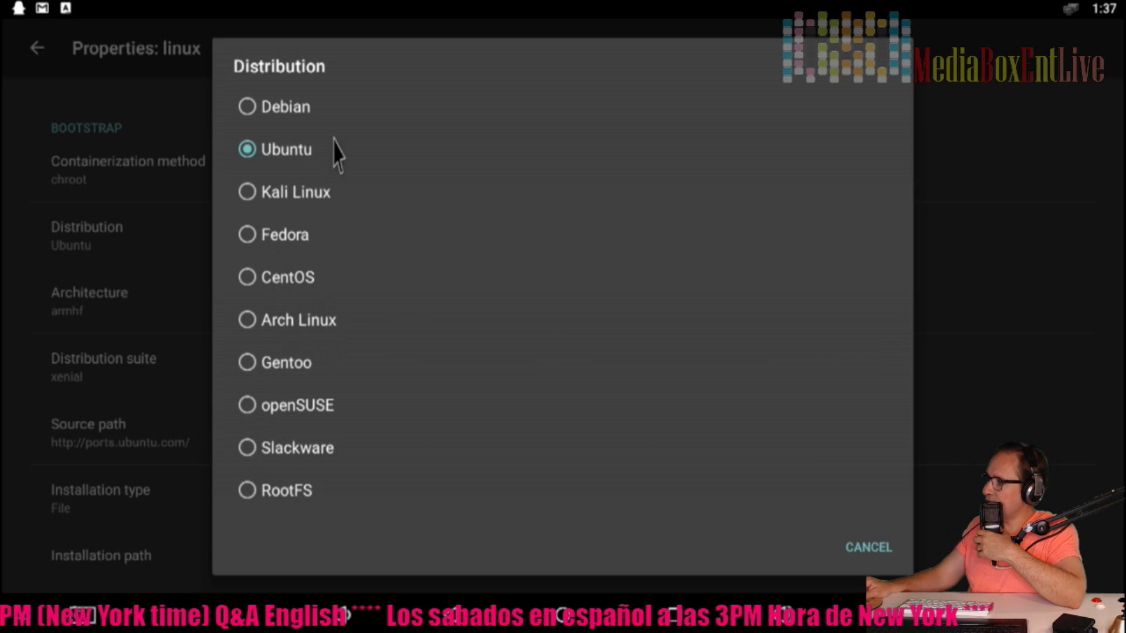
{"action": "left_click", "coordinate": [286, 166]}
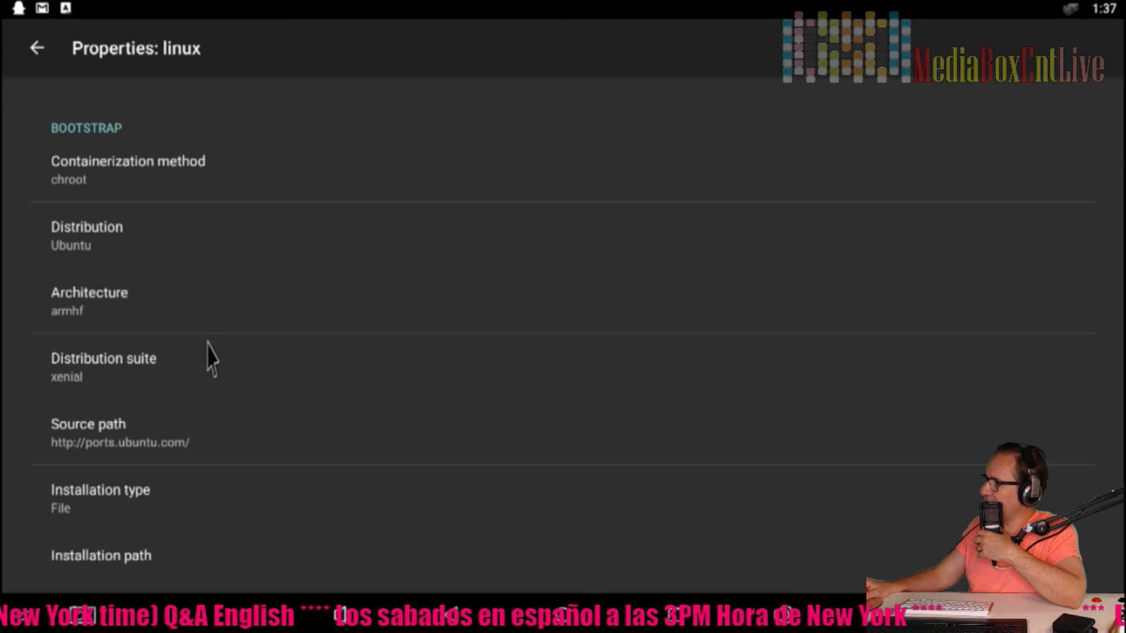
{"action": "scroll", "coordinate": [205, 364], "scroll_direction": "down", "scroll_amount": 5}
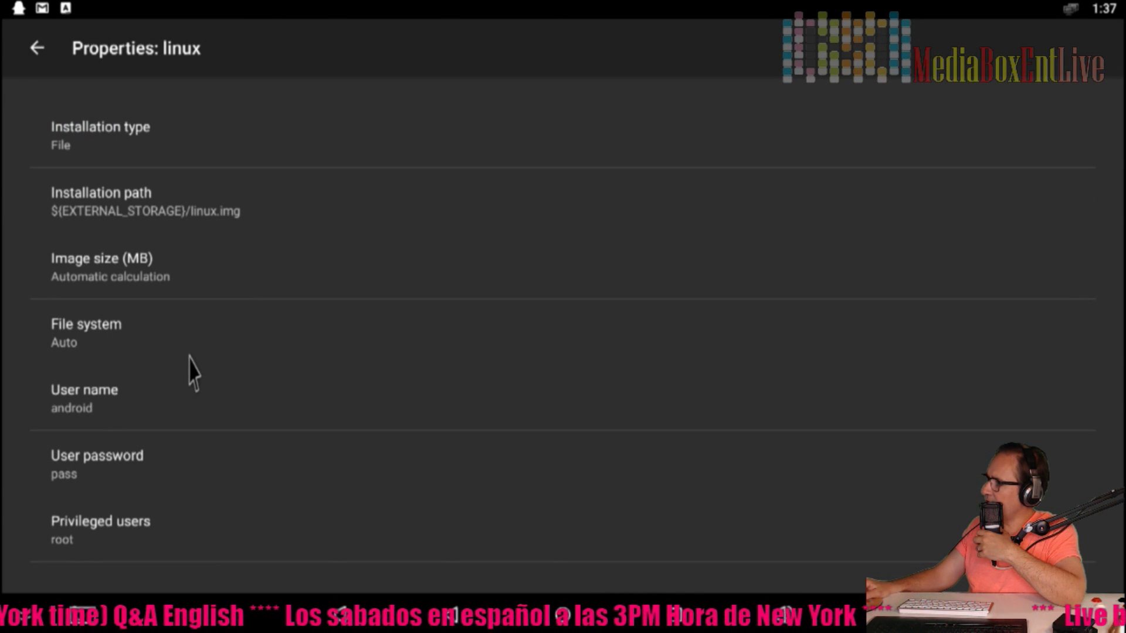
{"action": "left_click", "coordinate": [85, 478]}
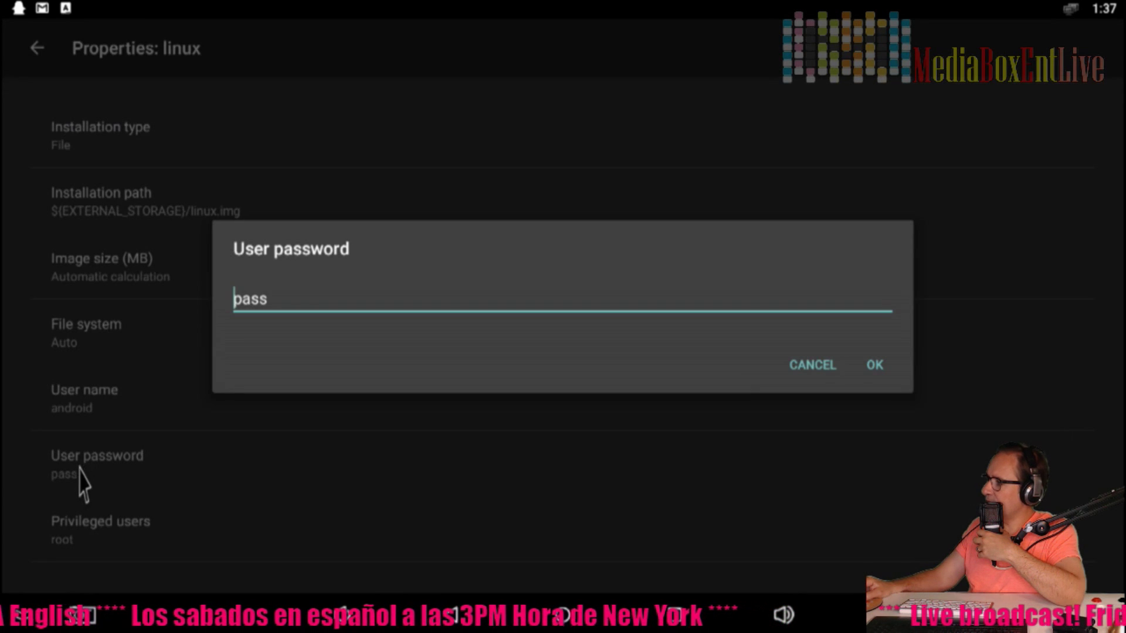
{"action": "left_click", "coordinate": [796, 371]}
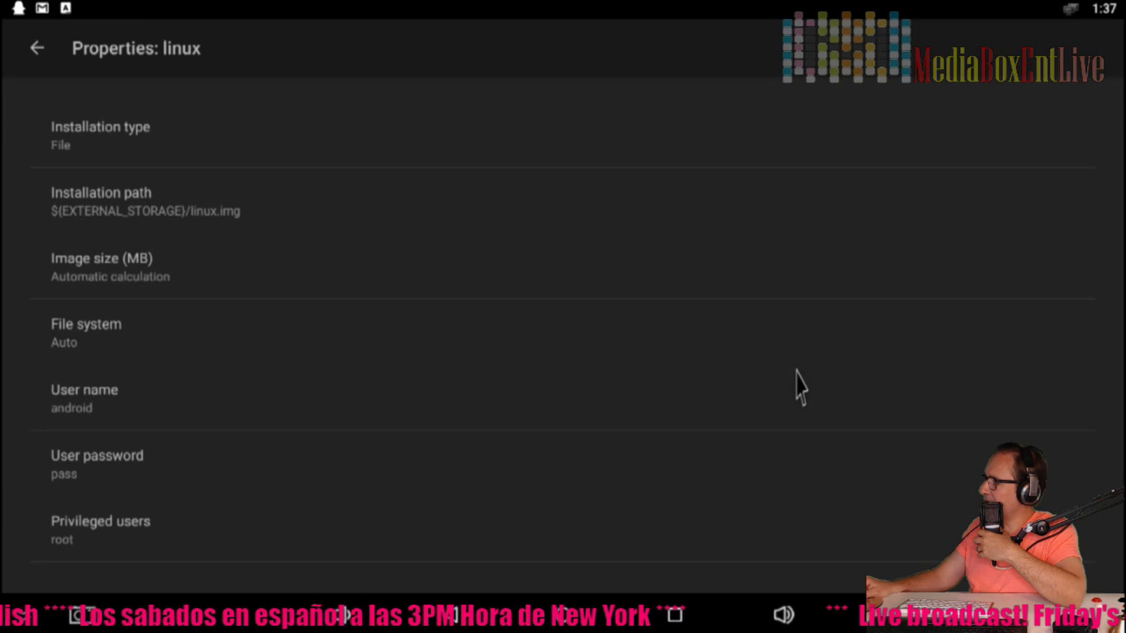
- Keep root as the privileged user and change the user name from android to root
{"action": "left_click", "coordinate": [93, 547]}
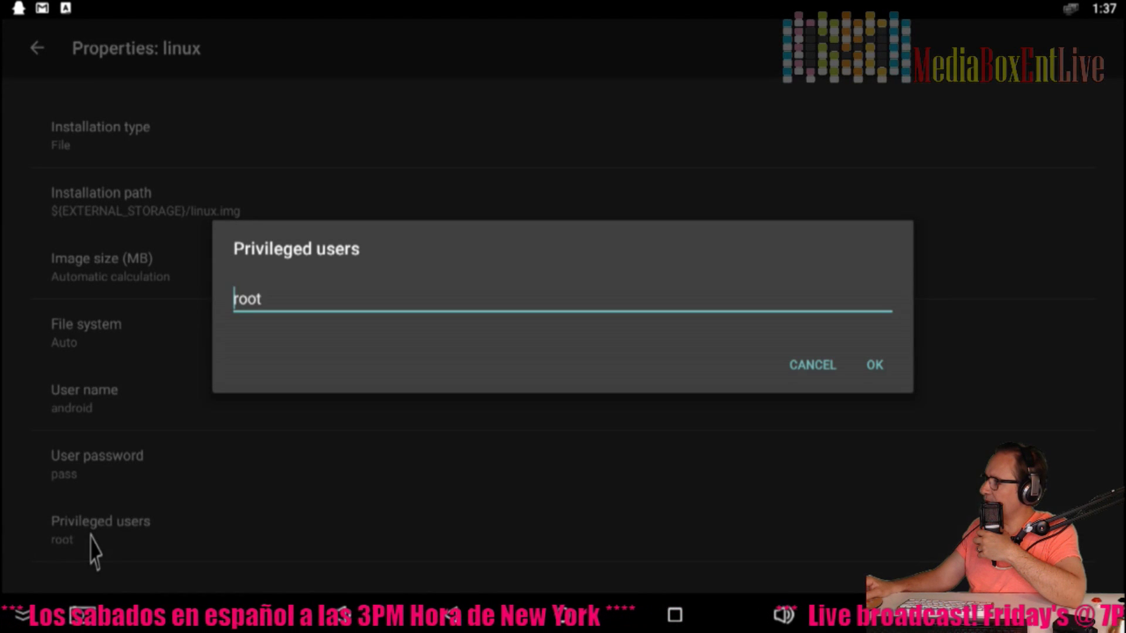
{"action": "left_click", "coordinate": [270, 311]}
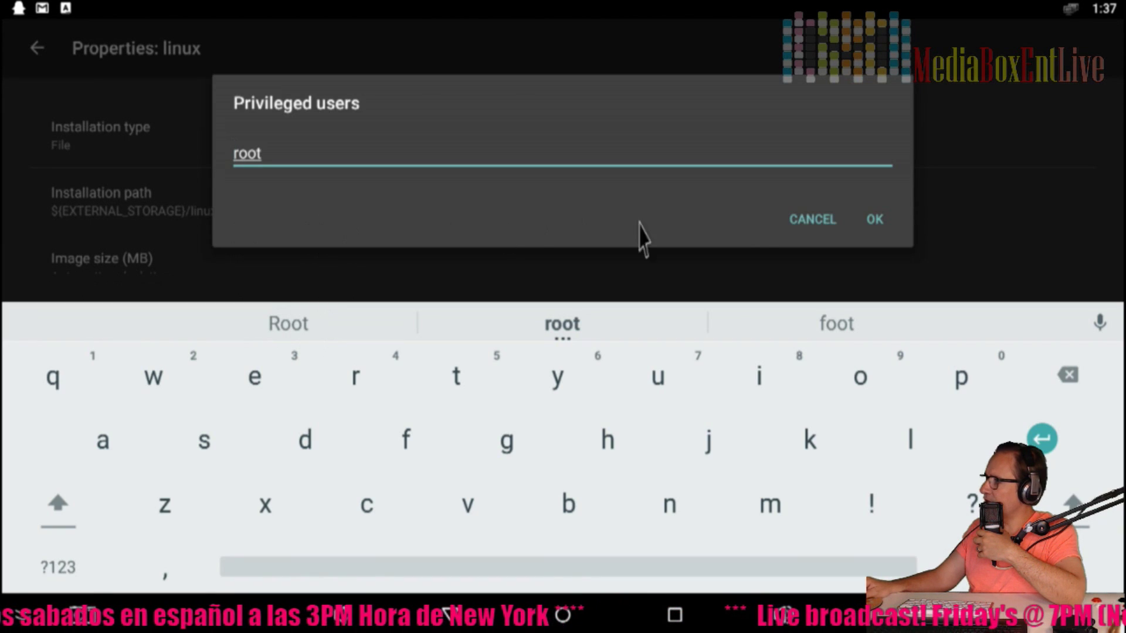
{"action": "left_click", "coordinate": [870, 220]}
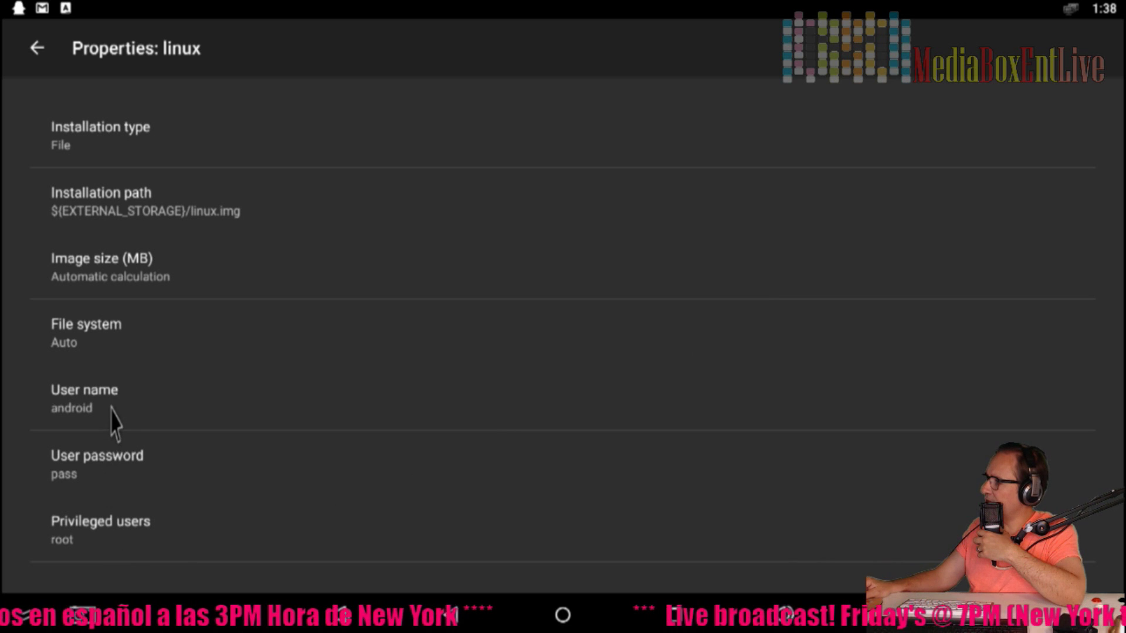
{"action": "left_click", "coordinate": [114, 422]}
{"action": "left_click", "coordinate": [305, 154]}
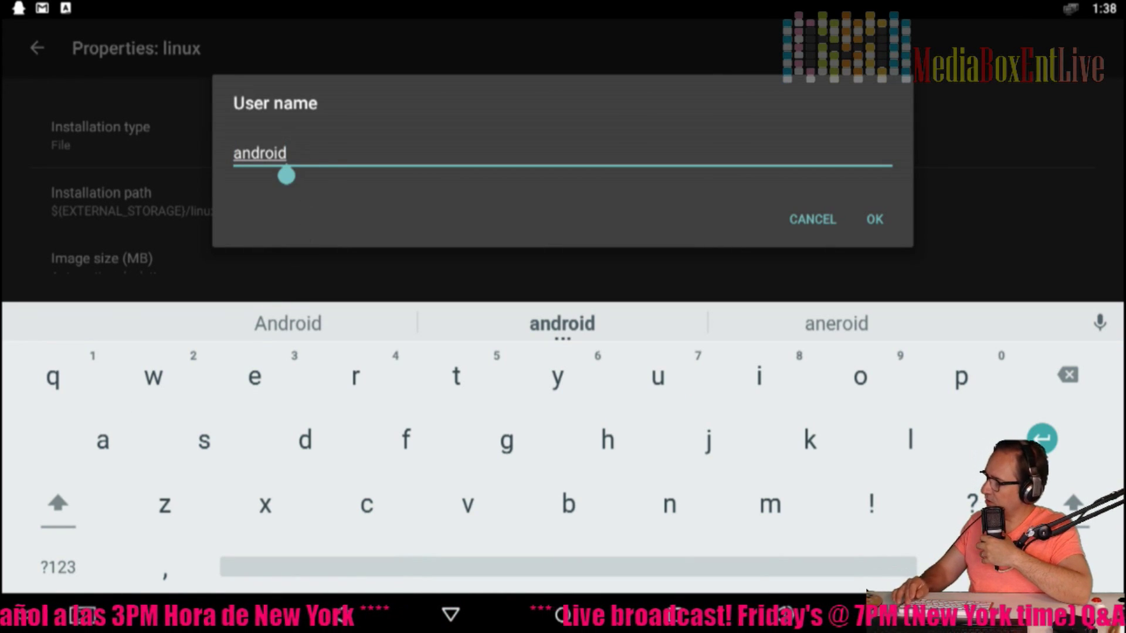
{"action": "key", "text": "BackSpace"}
{"action": "key", "text": "BackSpace"}
{"action": "key", "text": "BackSpace"}
{"action": "key", "text": "BackSpace"}
{"action": "key", "text": "BackSpace"}
{"action": "key", "text": "BackSpace"}
{"action": "key", "text": "BackSpace"}
{"action": "type", "text": "root"}
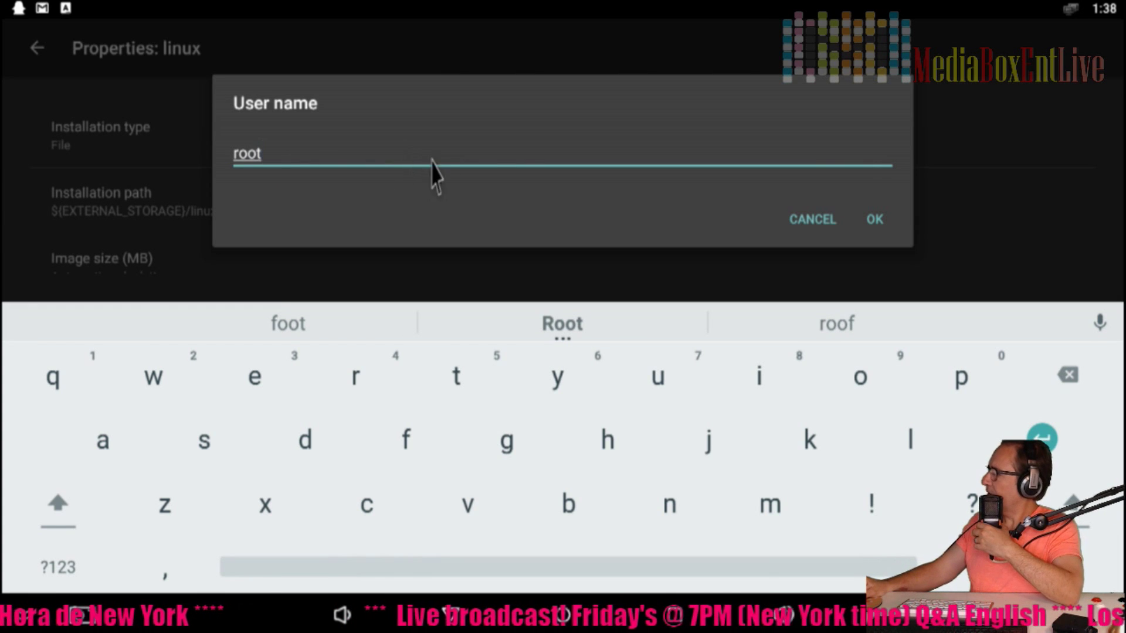
{"action": "left_click", "coordinate": [878, 225]}
{"action": "scroll", "coordinate": [531, 384], "scroll_direction": "down", "scroll_amount": 1}
- Keep the graphical environment enabled and switch the desktop environment from LXDE to MATE
{"action": "scroll", "coordinate": [493, 404], "scroll_direction": "down", "scroll_amount": 5}
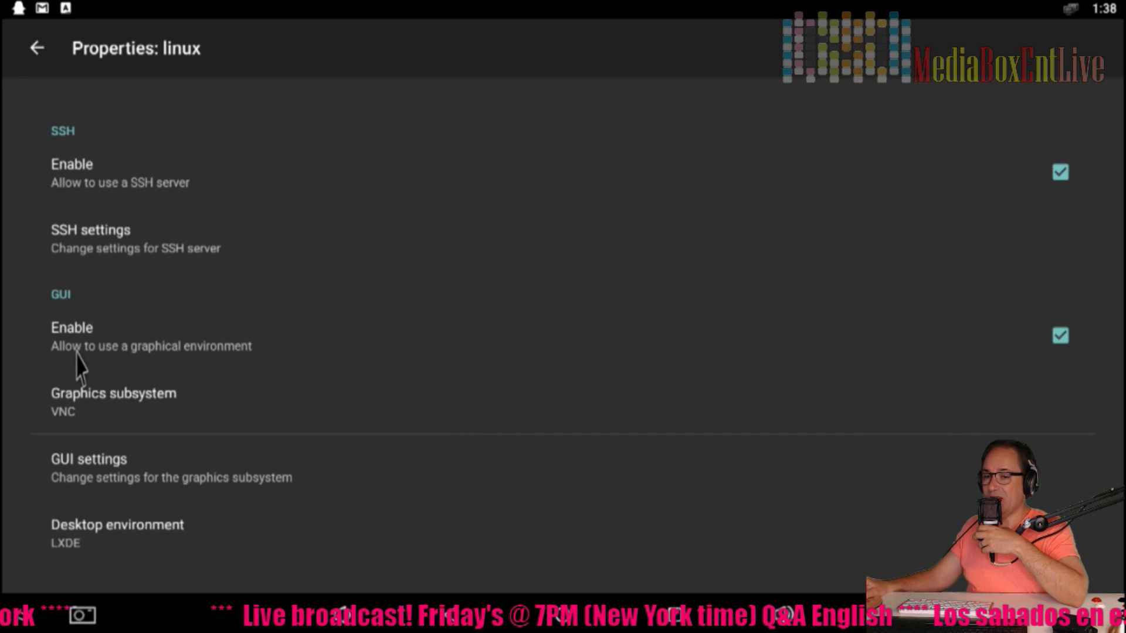
{"action": "left_click", "coordinate": [1063, 340]}
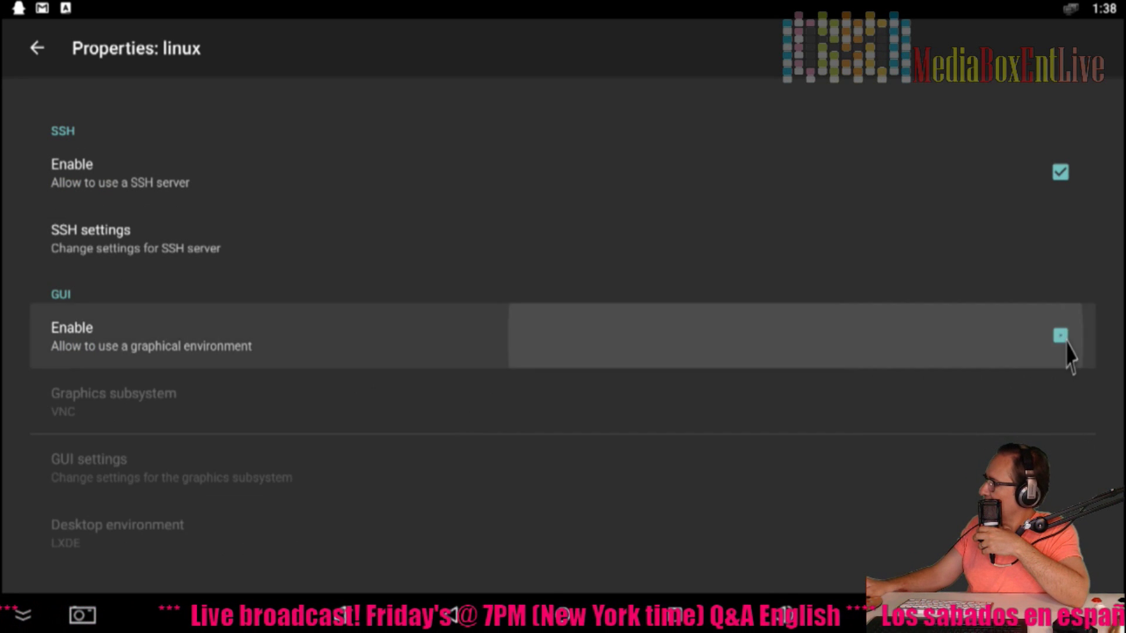
{"action": "left_click", "coordinate": [1068, 346]}
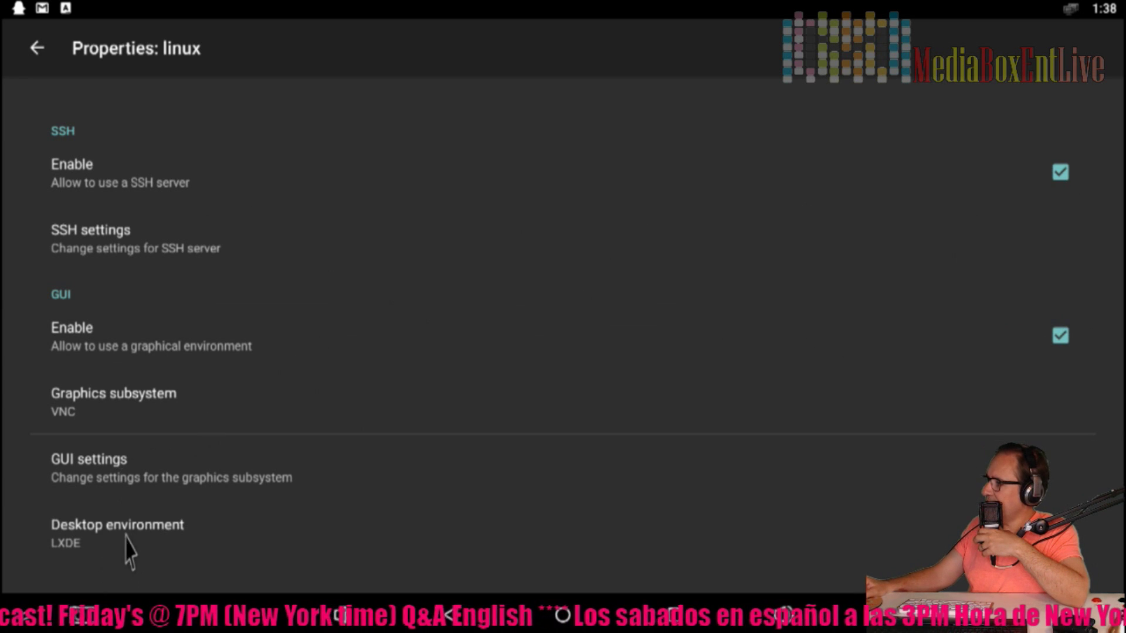
{"action": "left_click", "coordinate": [115, 548]}
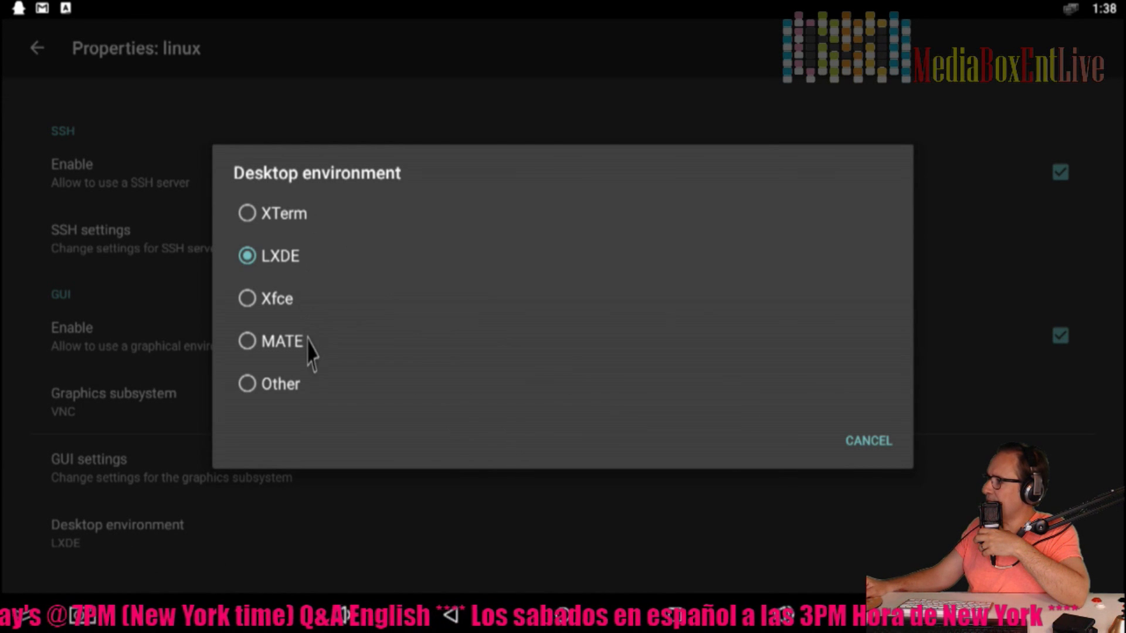
{"action": "left_click", "coordinate": [247, 341]}
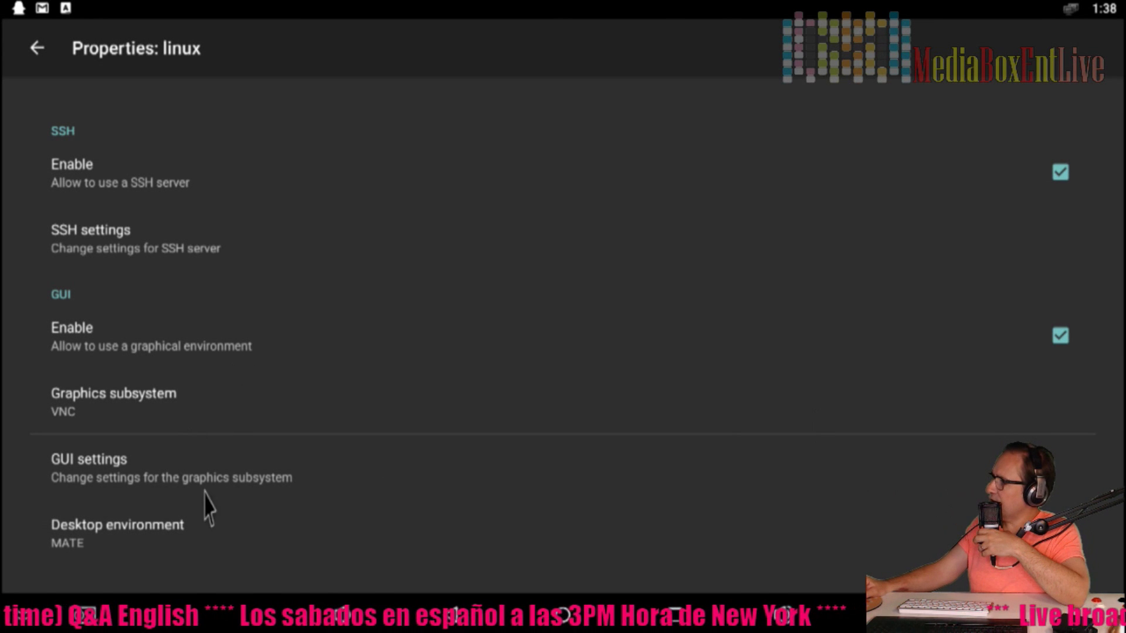
- Review the VNC display settings (1920×1008) and return to the profile's main screen
{"action": "left_click", "coordinate": [154, 486]}
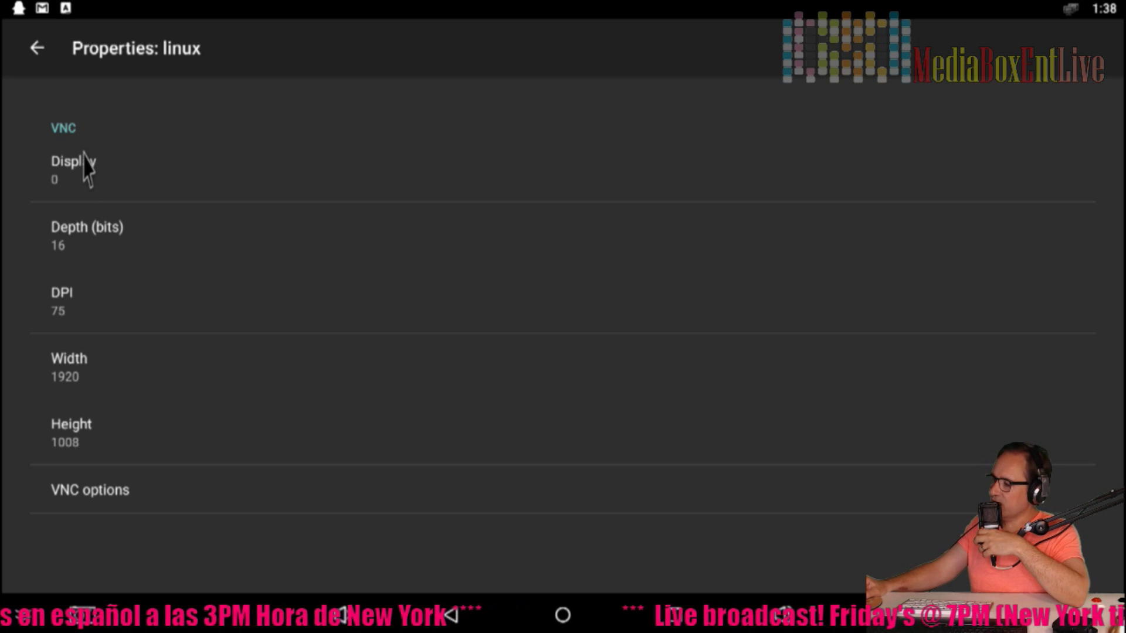
{"action": "right_click", "coordinate": [103, 136]}
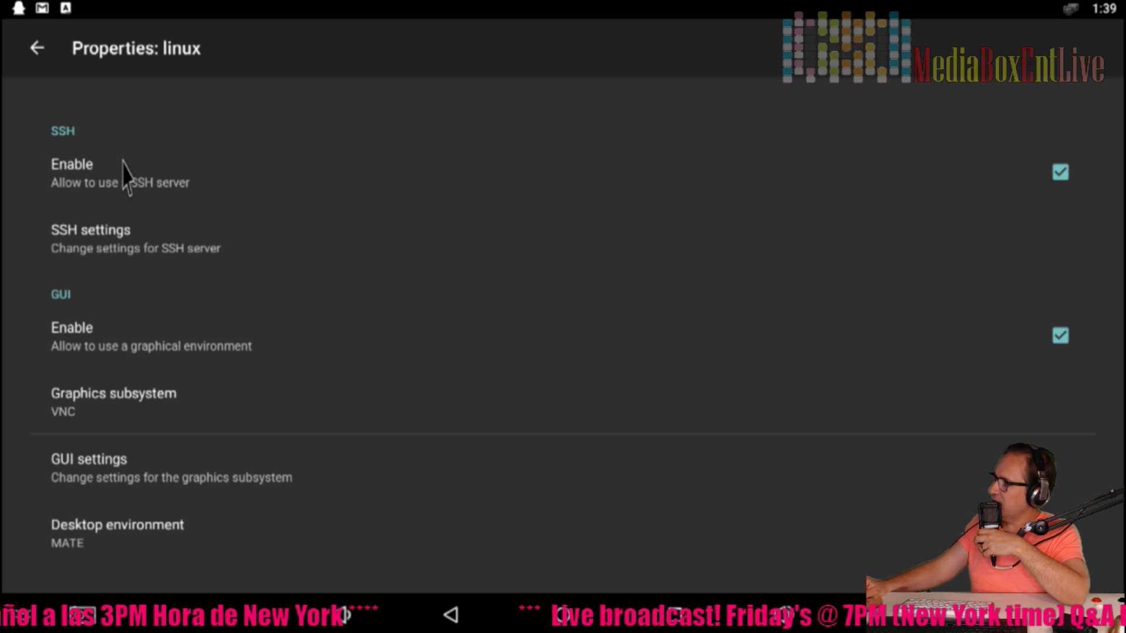
{"action": "left_click", "coordinate": [38, 55]}
- Start the Install of the Linux profile and grant Linux Deploy superuser access
{"action": "left_click", "coordinate": [37, 56]}
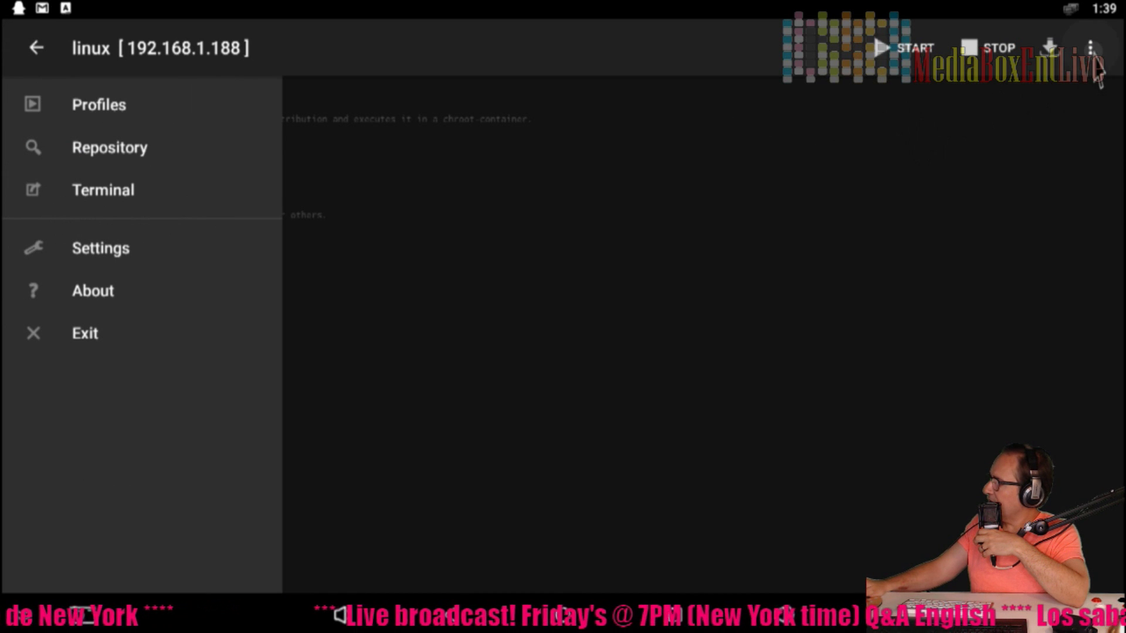
{"action": "left_click", "coordinate": [1094, 57]}
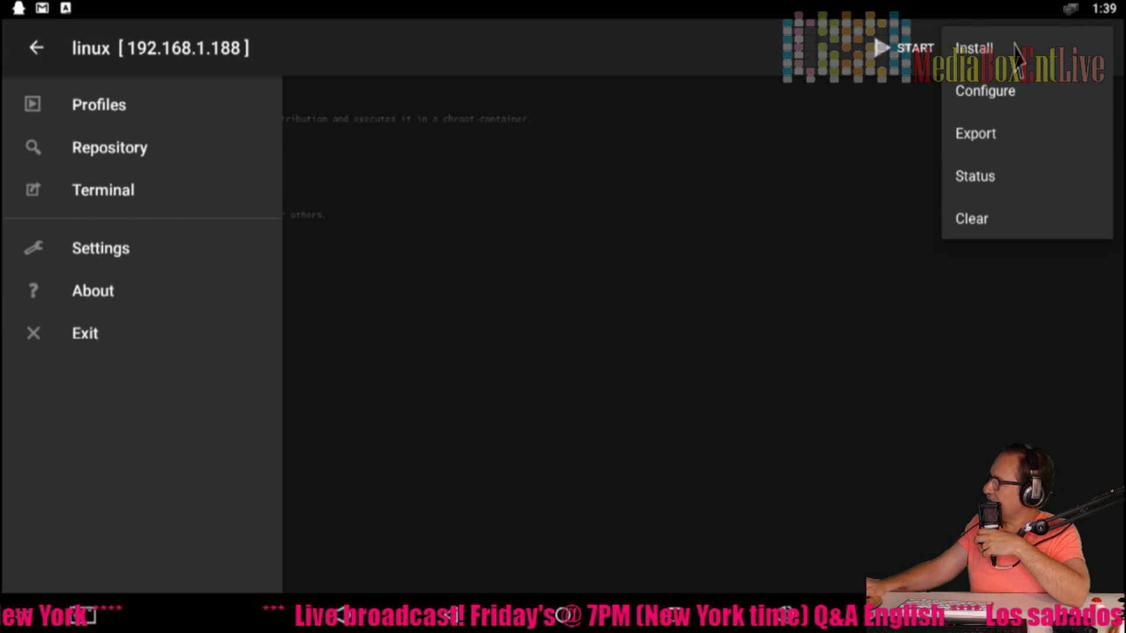
{"action": "left_click", "coordinate": [1013, 47]}
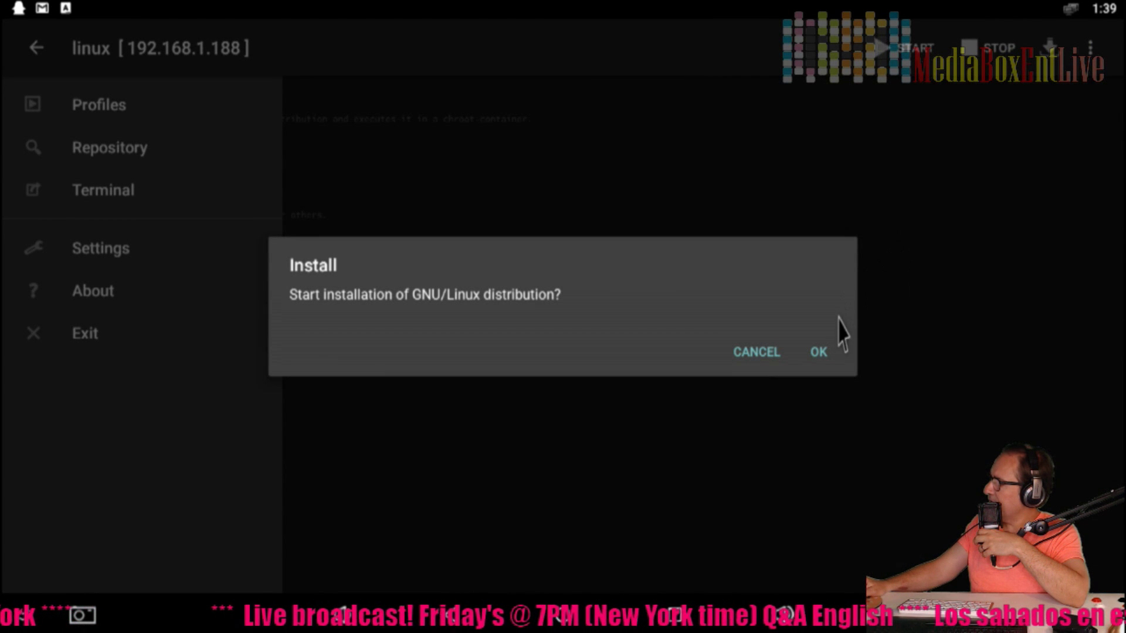
{"action": "left_click", "coordinate": [819, 353]}
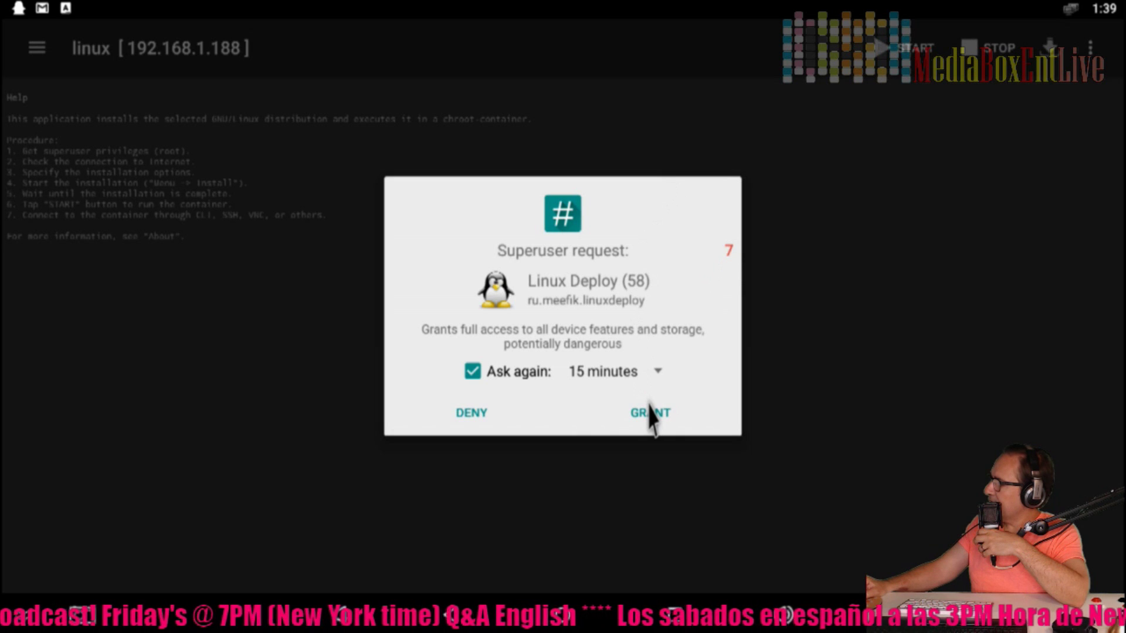
{"action": "left_click", "coordinate": [650, 405]}
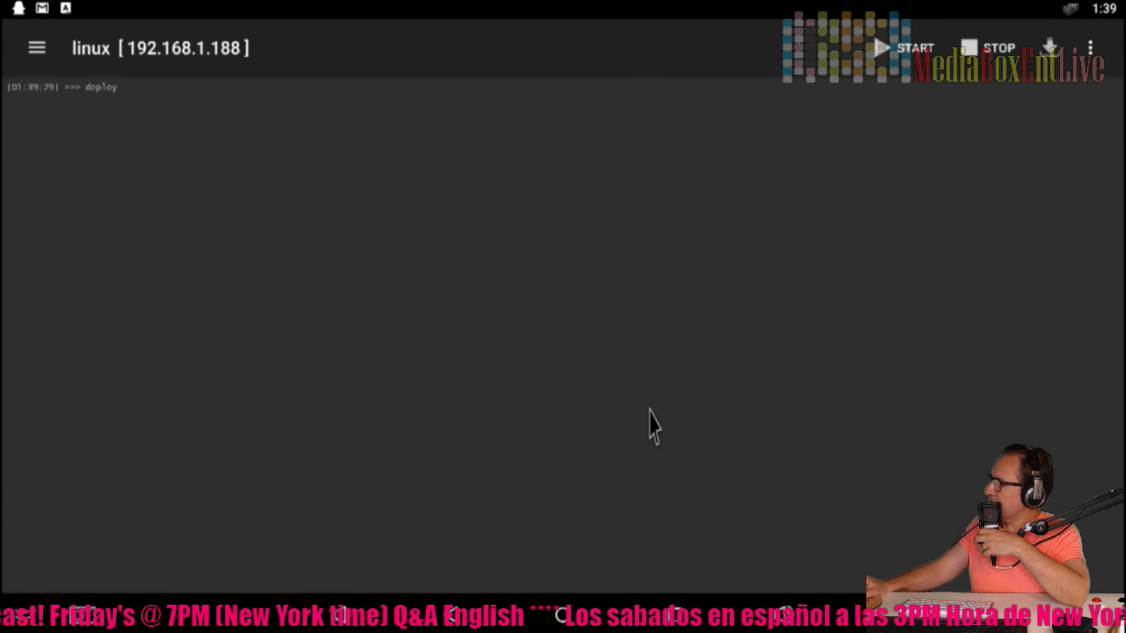
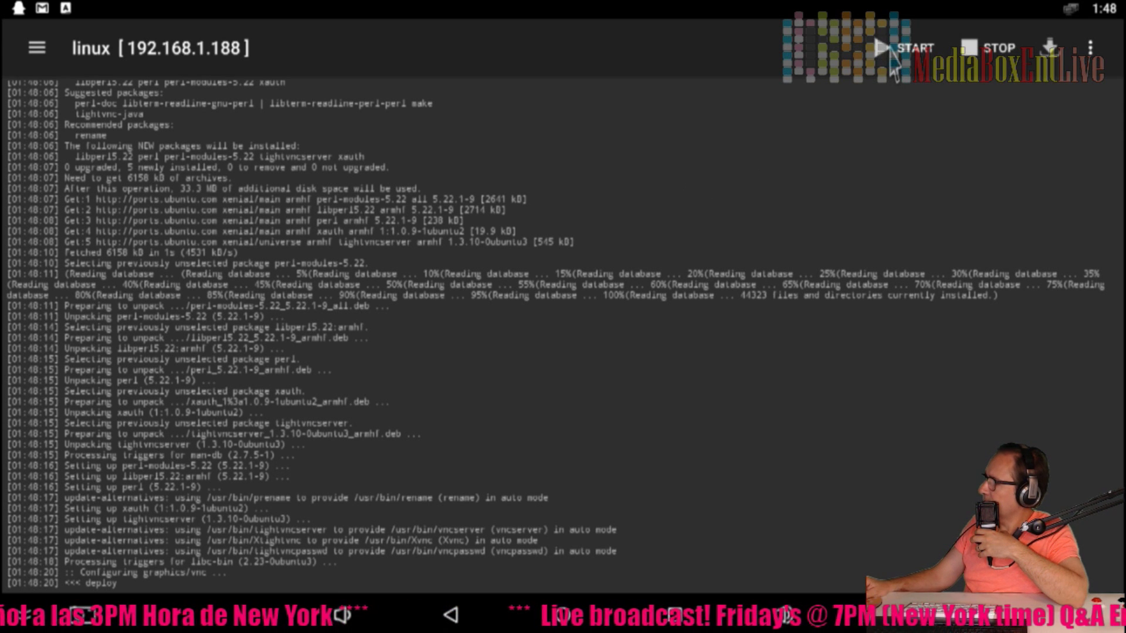
- Start the Linux Deploy container, confirm mounting and starting services, then return to the Android home screen
{"action": "left_click", "coordinate": [896, 56]}
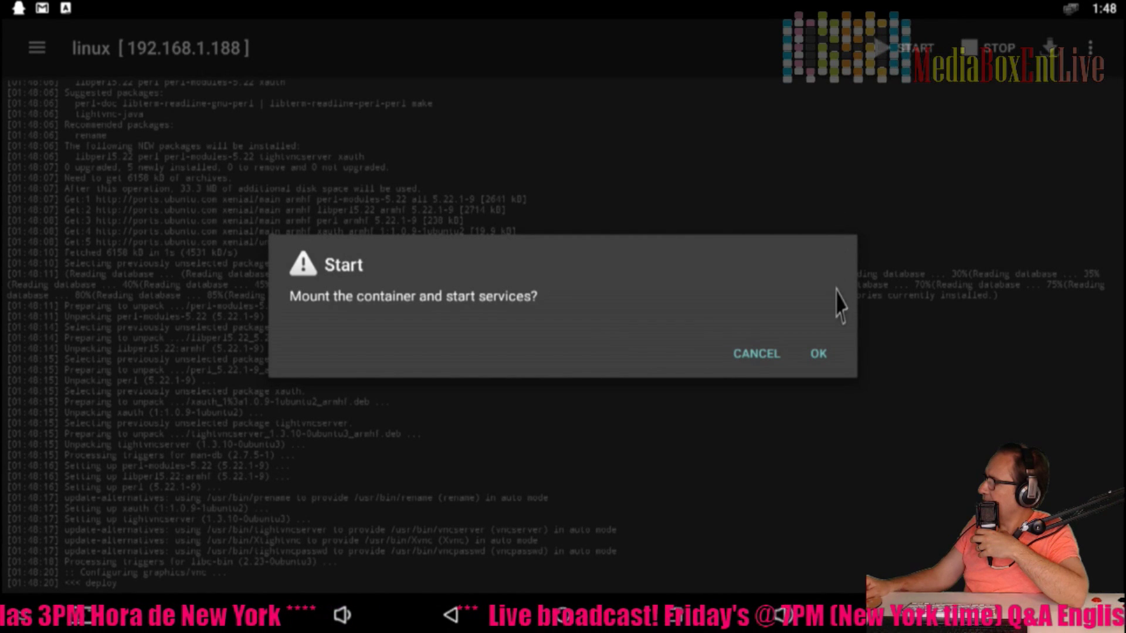
{"action": "left_click", "coordinate": [819, 353]}
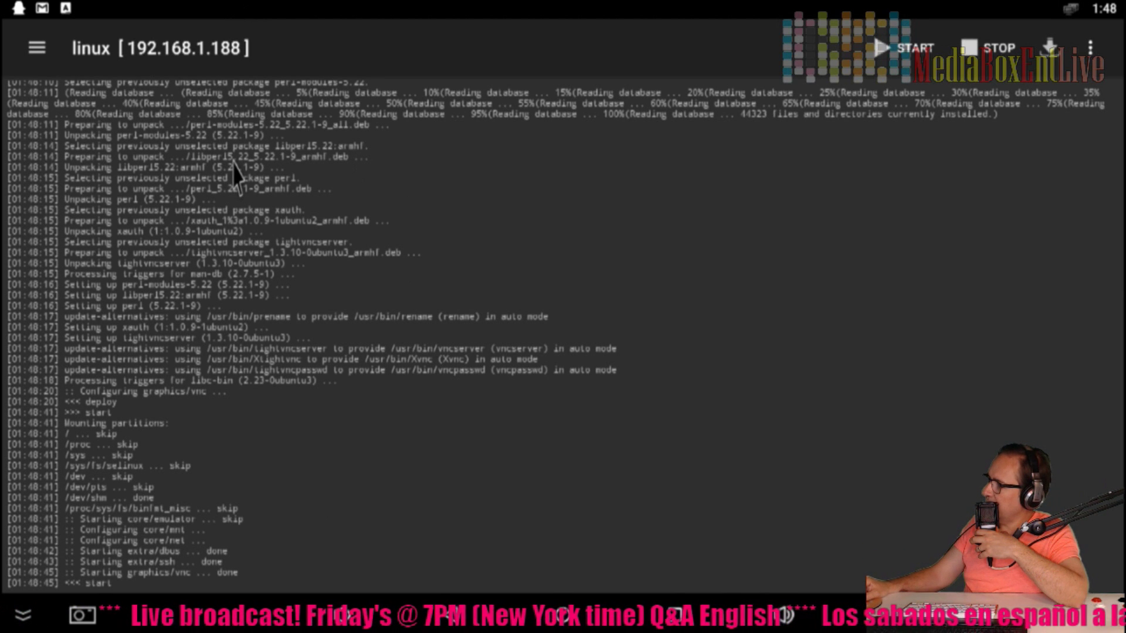
{"action": "right_click", "coordinate": [368, 346]}
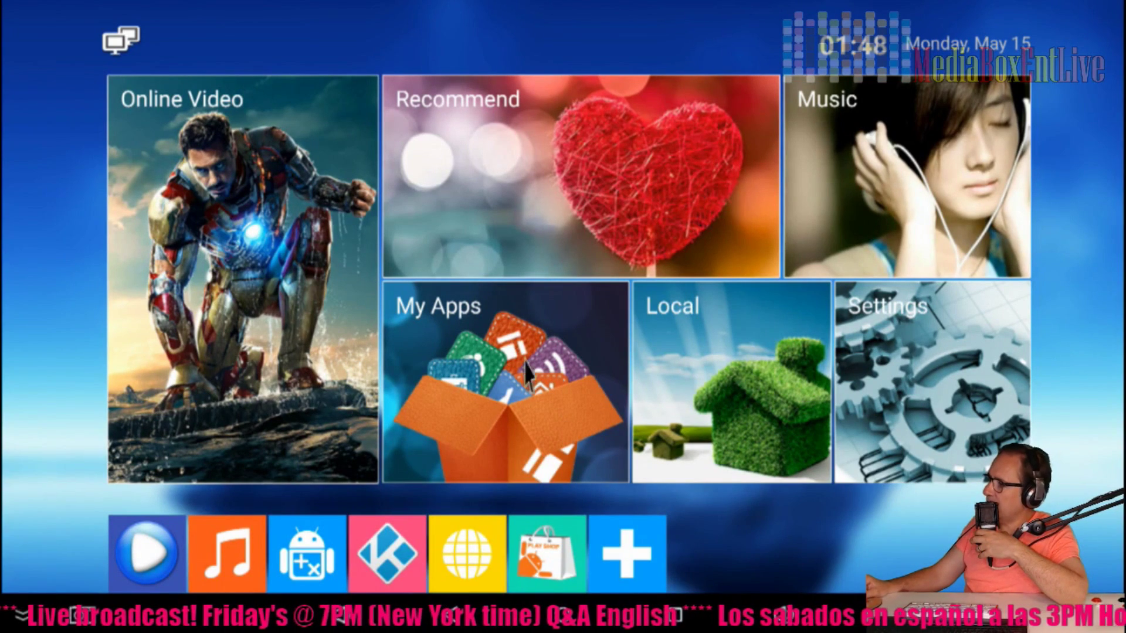
- Open the launcher's My Apps grid and launch VNC Viewer
{"action": "left_click", "coordinate": [567, 366]}
{"action": "scroll", "coordinate": [568, 366], "scroll_direction": "down", "scroll_amount": 3}
{"action": "scroll", "coordinate": [571, 357], "scroll_direction": "up", "scroll_amount": 2}
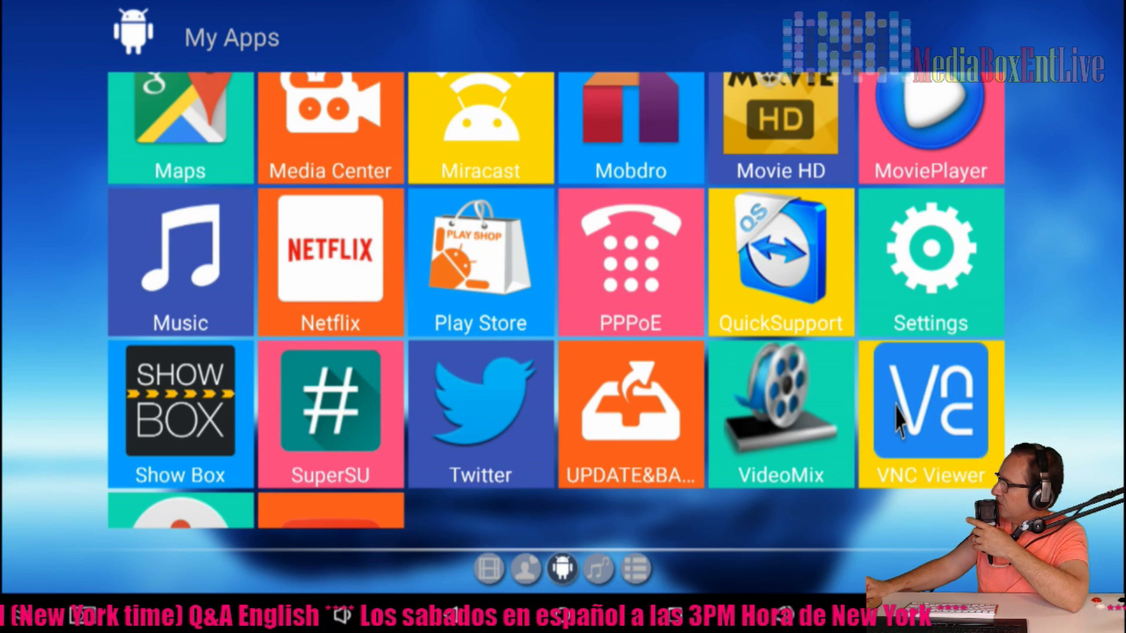
{"action": "left_click", "coordinate": [899, 417]}
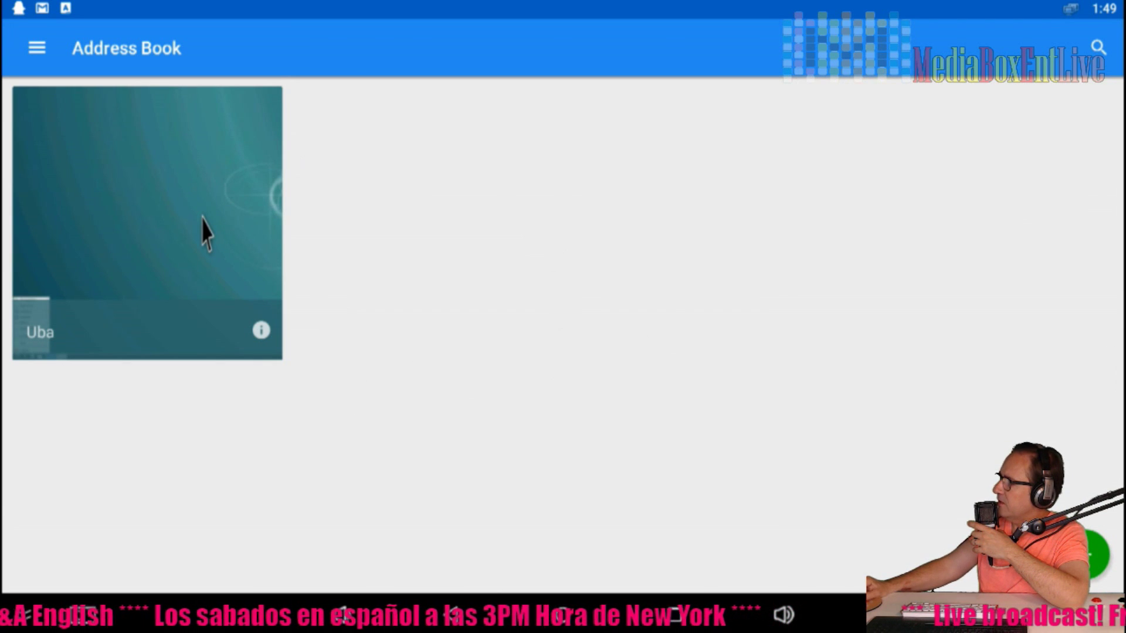
- Connect to localhost::5900, accept the unencrypted-connection warning and enter the VNC password
{"action": "left_click", "coordinate": [205, 234]}
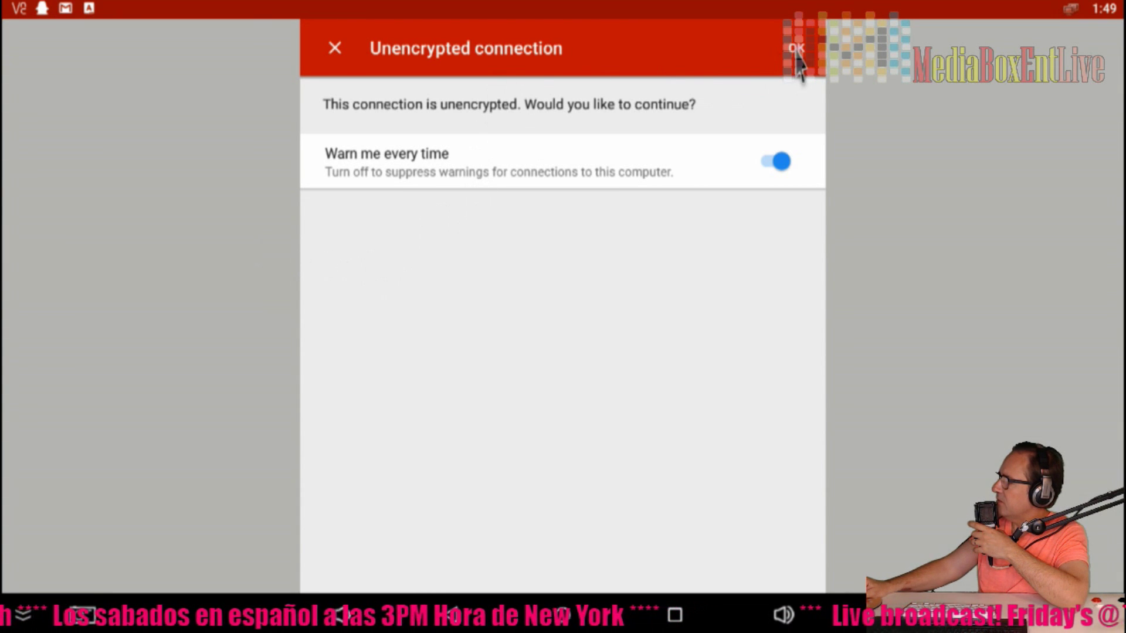
{"action": "left_click", "coordinate": [796, 48]}
{"action": "left_click", "coordinate": [505, 139]}
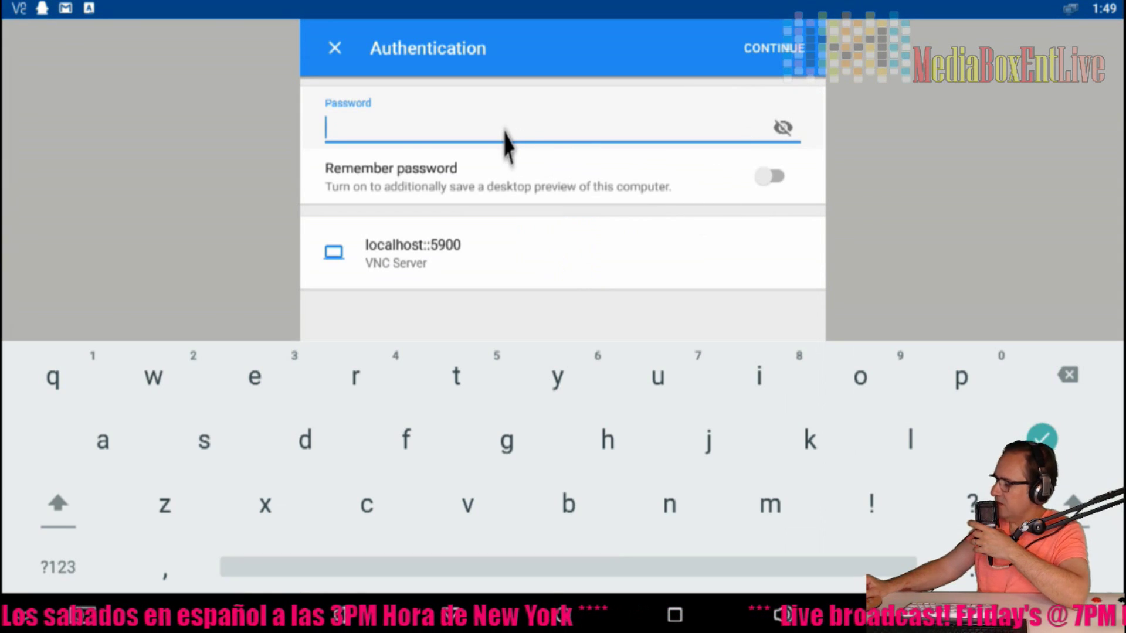
{"action": "key", "text": "Return"}
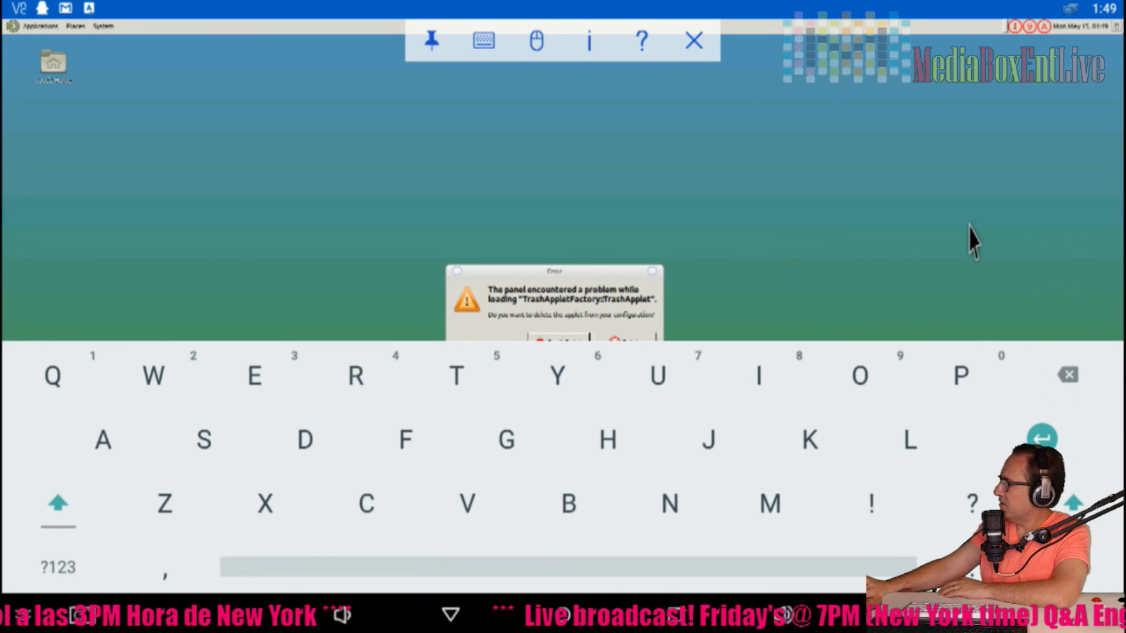
- Dismiss the on-screen keyboard and delete the failing TrashAppletFactory applet from the panel
{"action": "key", "text": "Escape"}
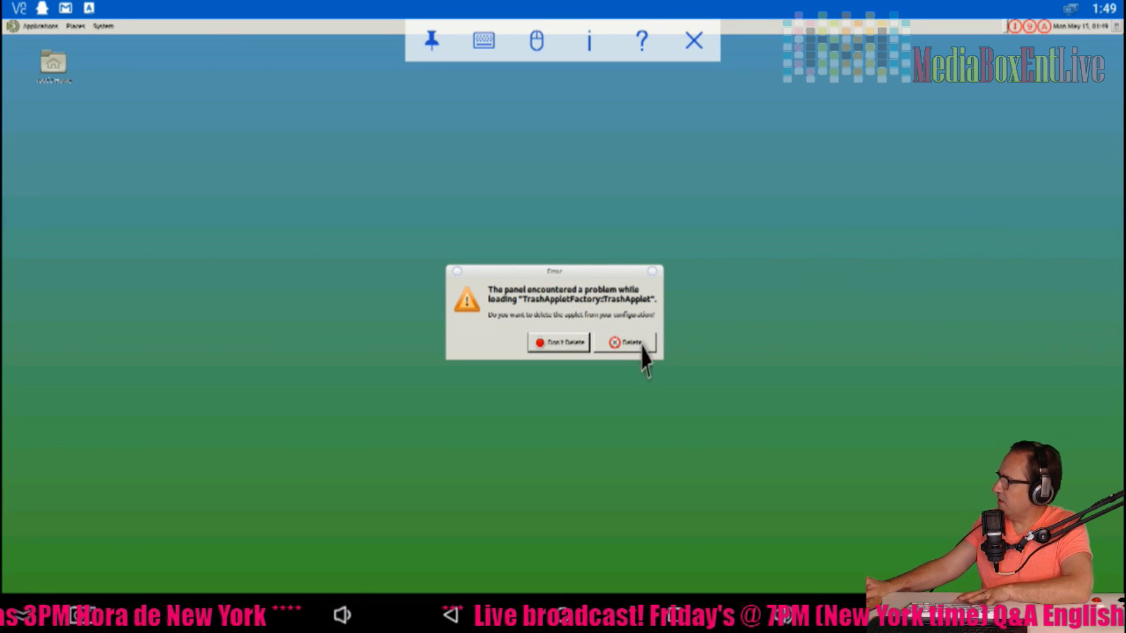
{"action": "left_click", "coordinate": [644, 350]}
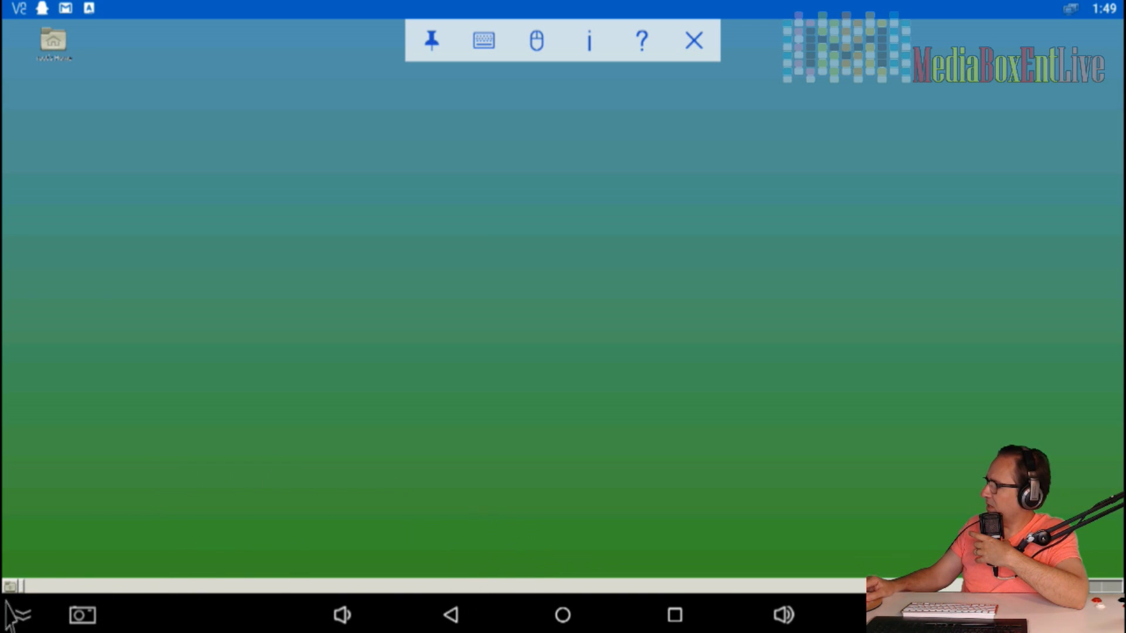
- Hide the Android system bar and open the MATE Color Selection tool
{"action": "left_click", "coordinate": [22, 623]}
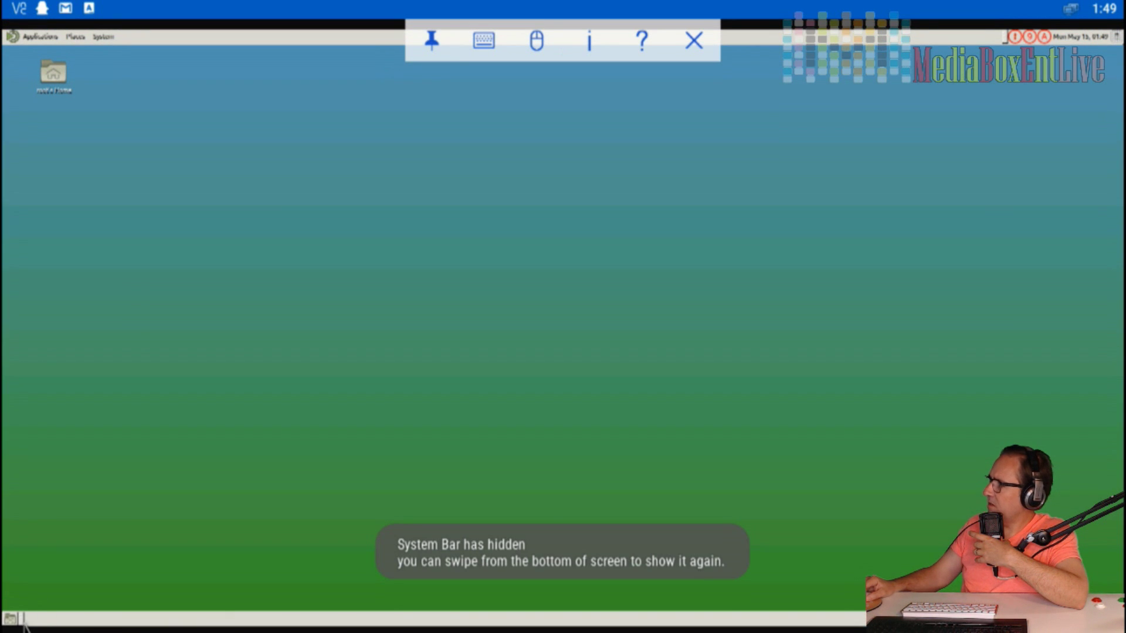
{"action": "left_click", "coordinate": [44, 40]}
{"action": "mouse_move", "coordinate": [52, 54]}
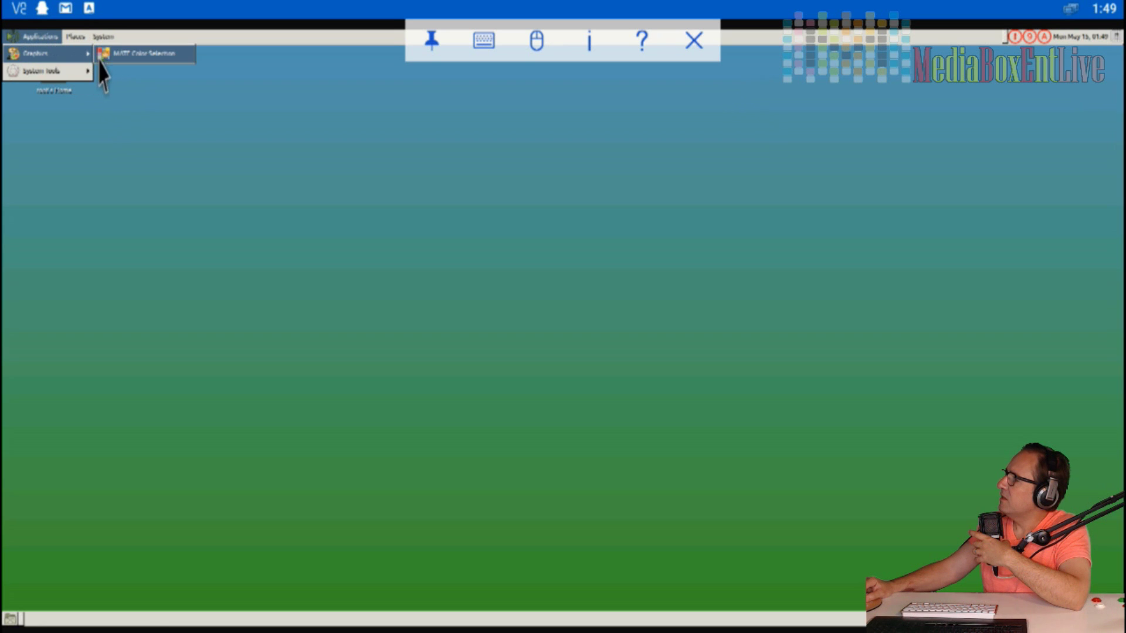
{"action": "left_click", "coordinate": [116, 56]}
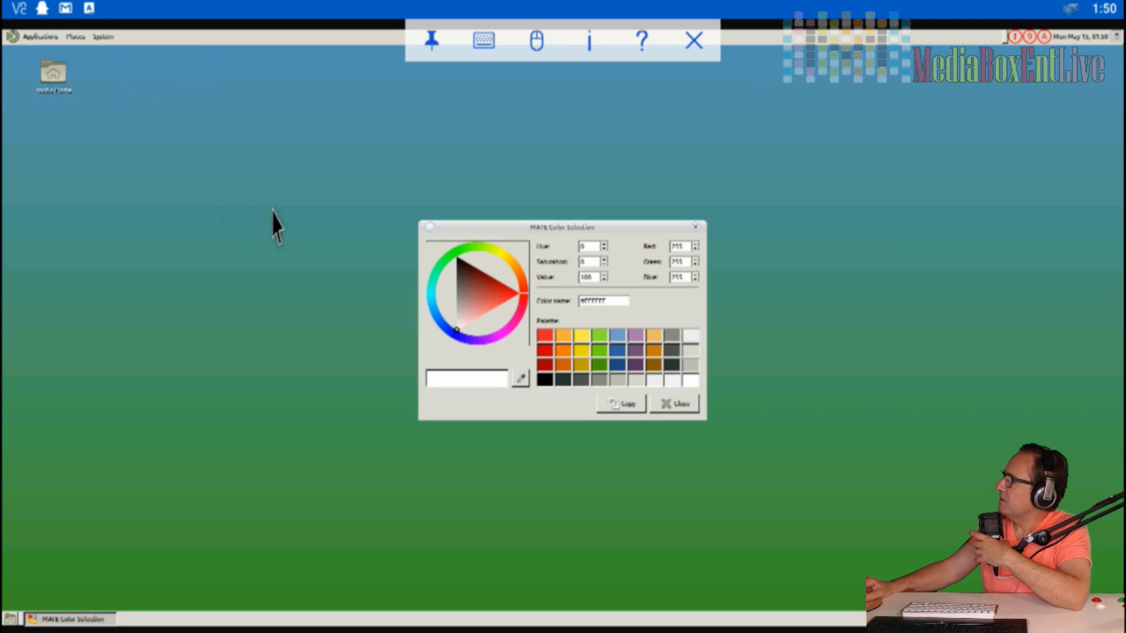
- View the About MATE window, close it, and refocus the desktop
{"action": "left_click", "coordinate": [76, 37]}
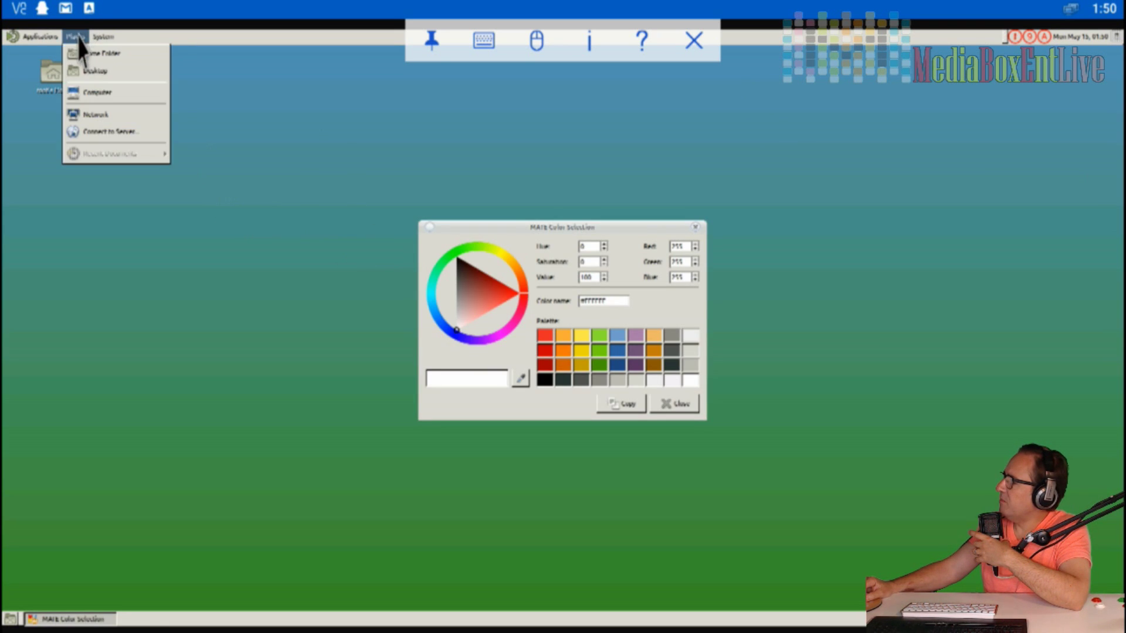
{"action": "mouse_move", "coordinate": [103, 37]}
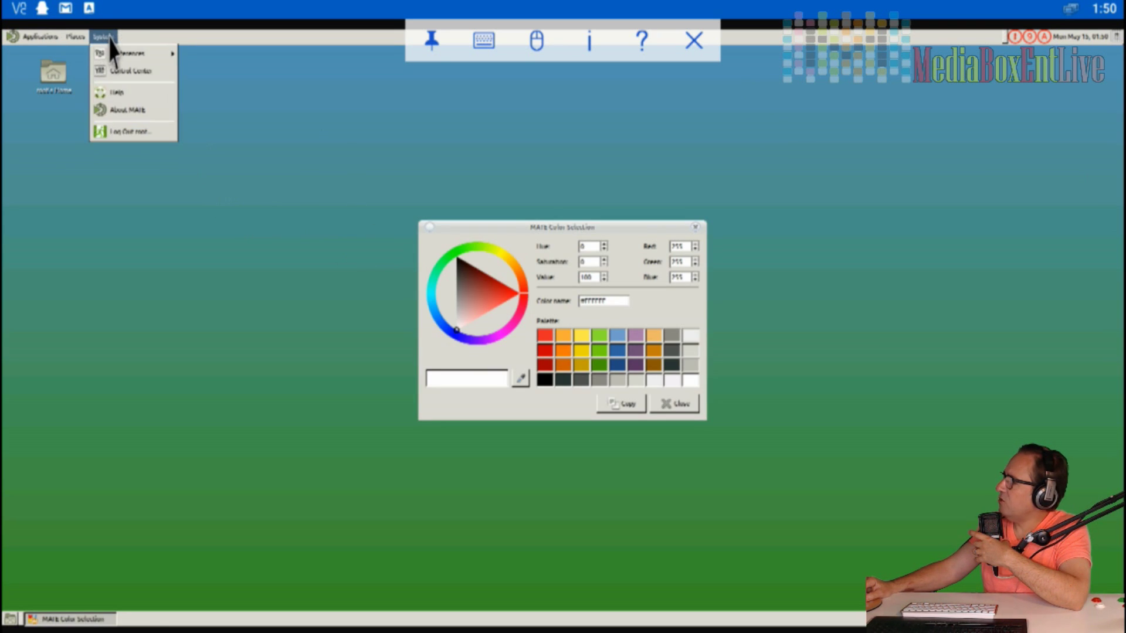
{"action": "left_click", "coordinate": [128, 110]}
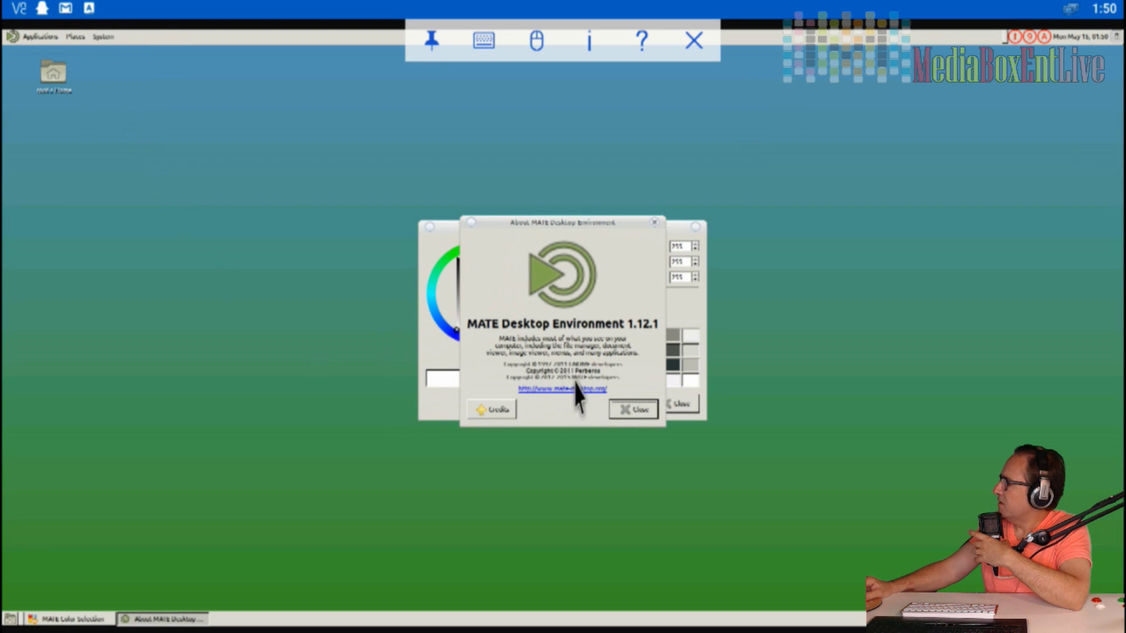
{"action": "left_click", "coordinate": [630, 409]}
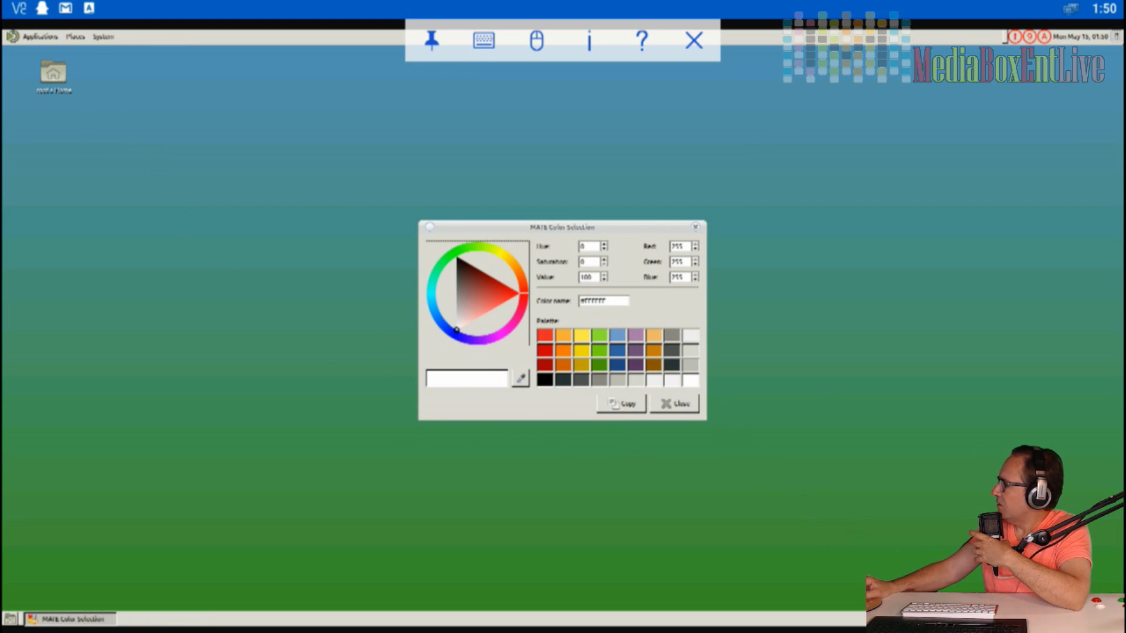
{"action": "key", "text": "Escape"}
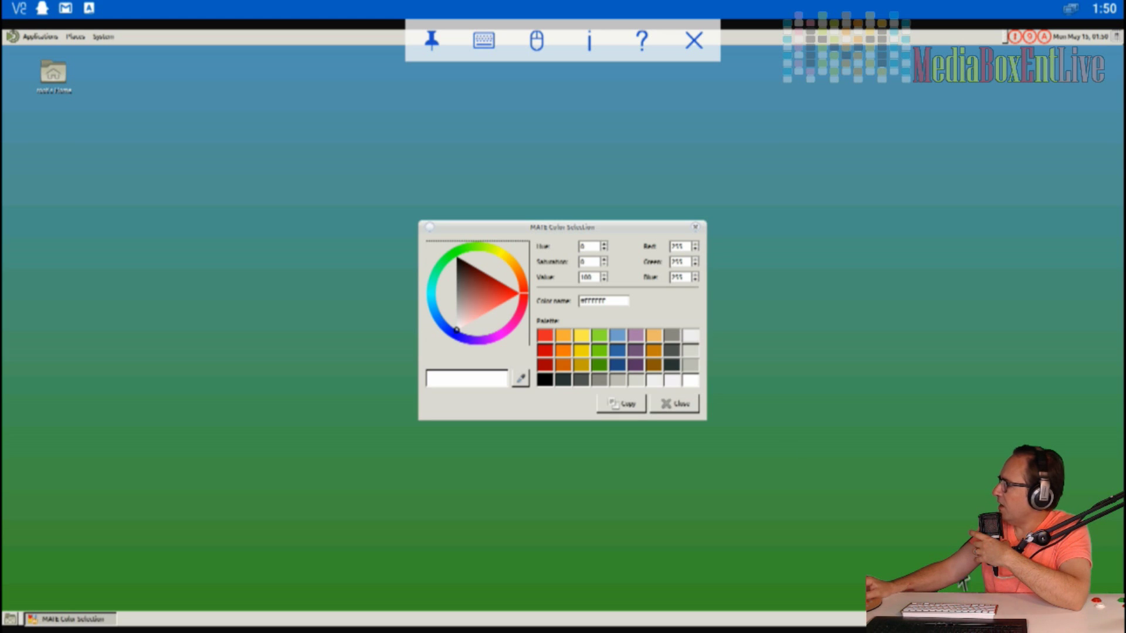
{"action": "left_click", "coordinate": [209, 171]}
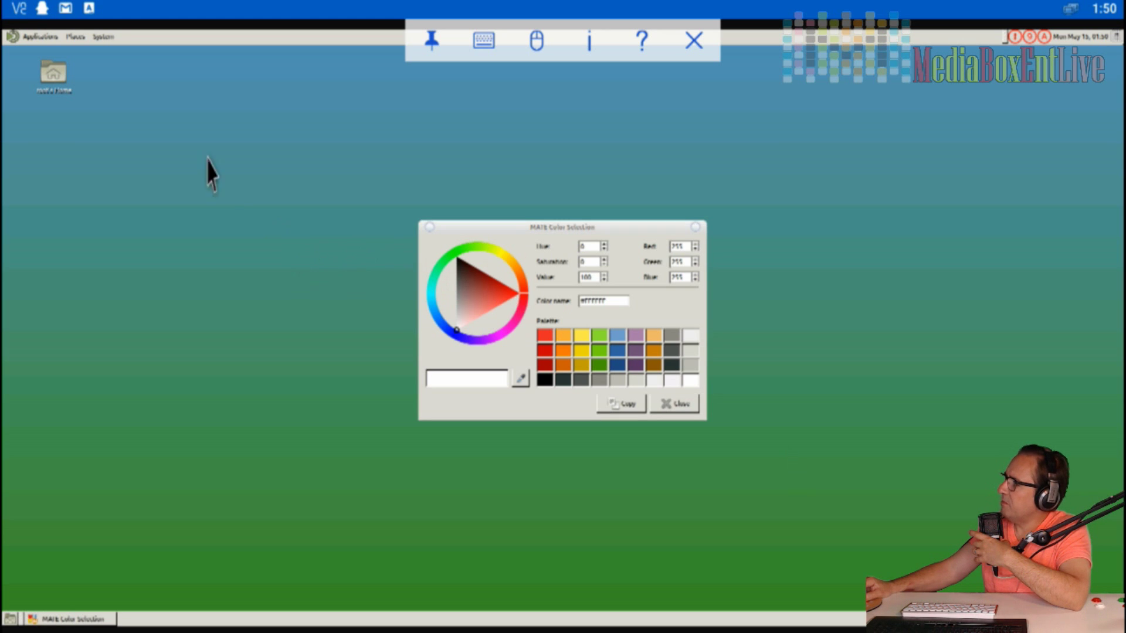
- Launch MATE Terminal from Applications > System Tools
{"action": "left_click", "coordinate": [71, 39]}
{"action": "mouse_move", "coordinate": [55, 40]}
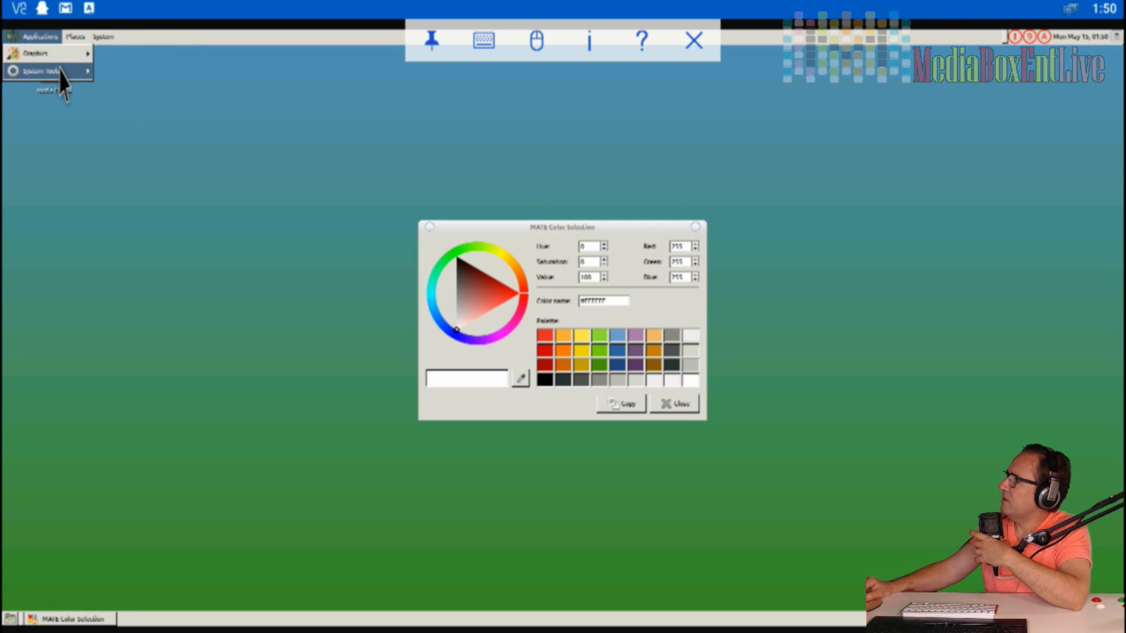
{"action": "mouse_move", "coordinate": [62, 75]}
{"action": "left_click", "coordinate": [118, 89]}
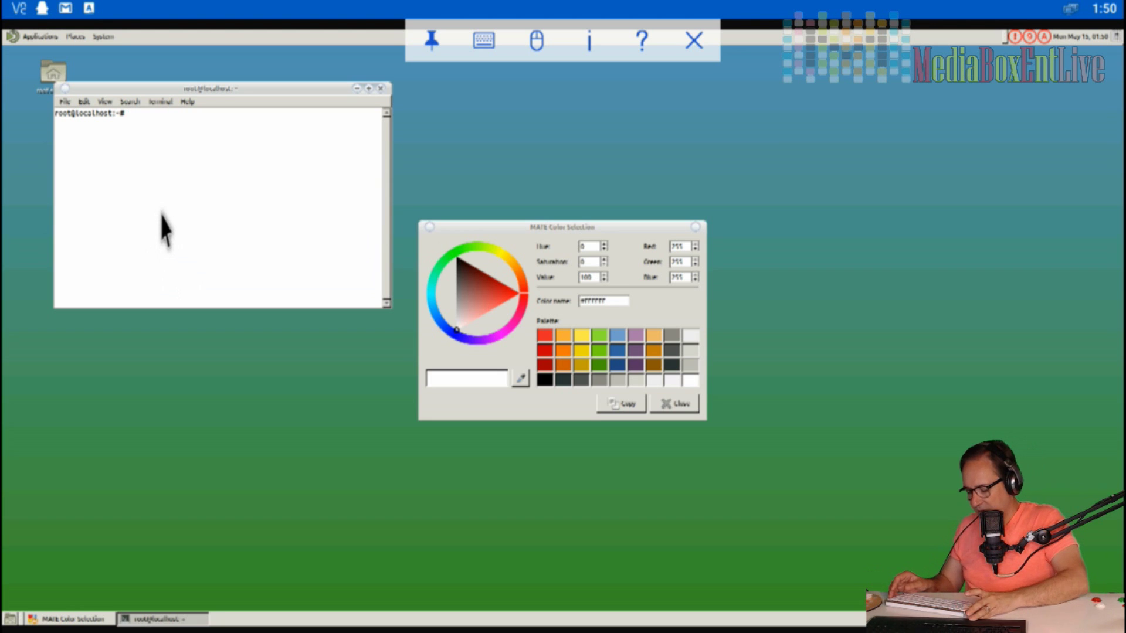
- Run the sudo apt install command that adds the Debian CA certificates until it reports done
{"action": "type", "text": "d"}
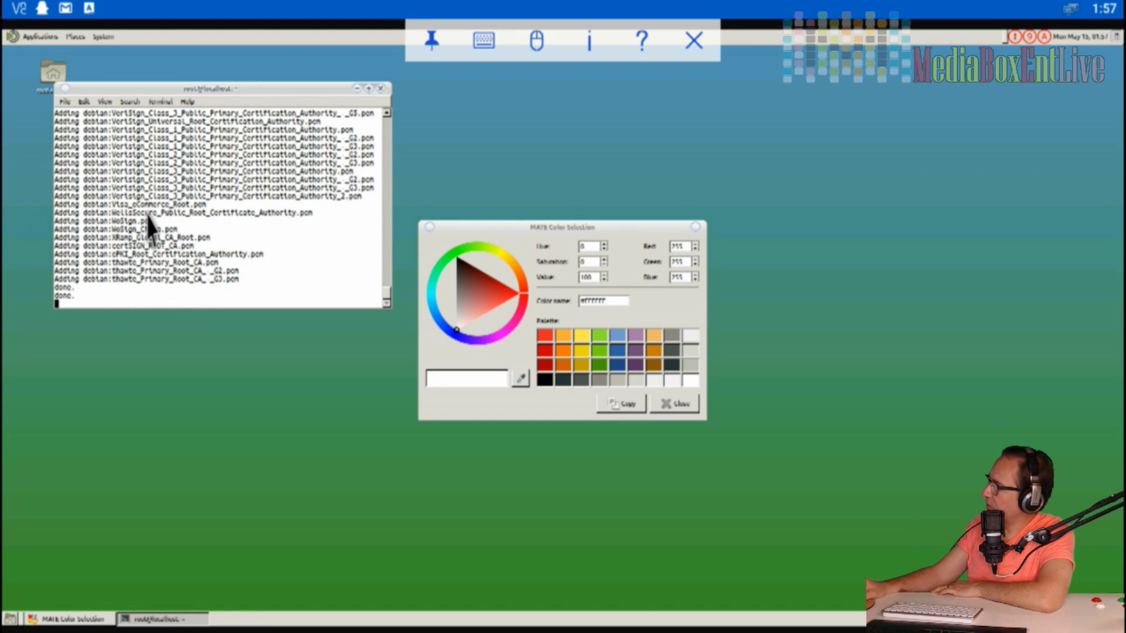
- Launch Firefox from Applications > Internet and scroll through its features page
{"action": "left_click", "coordinate": [25, 37]}
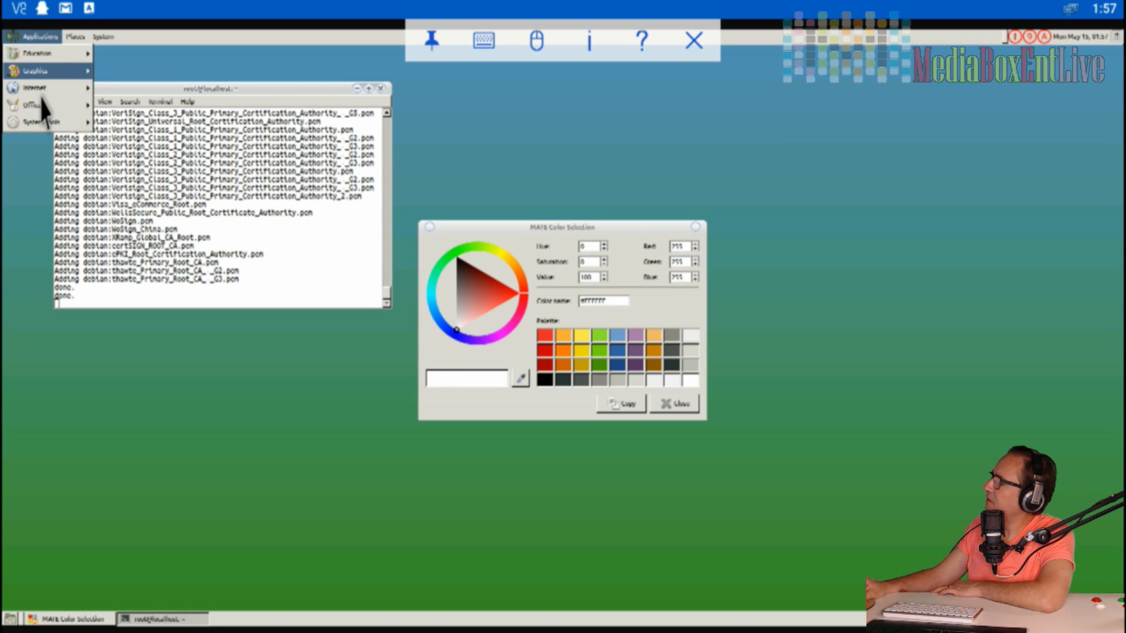
{"action": "mouse_move", "coordinate": [41, 88]}
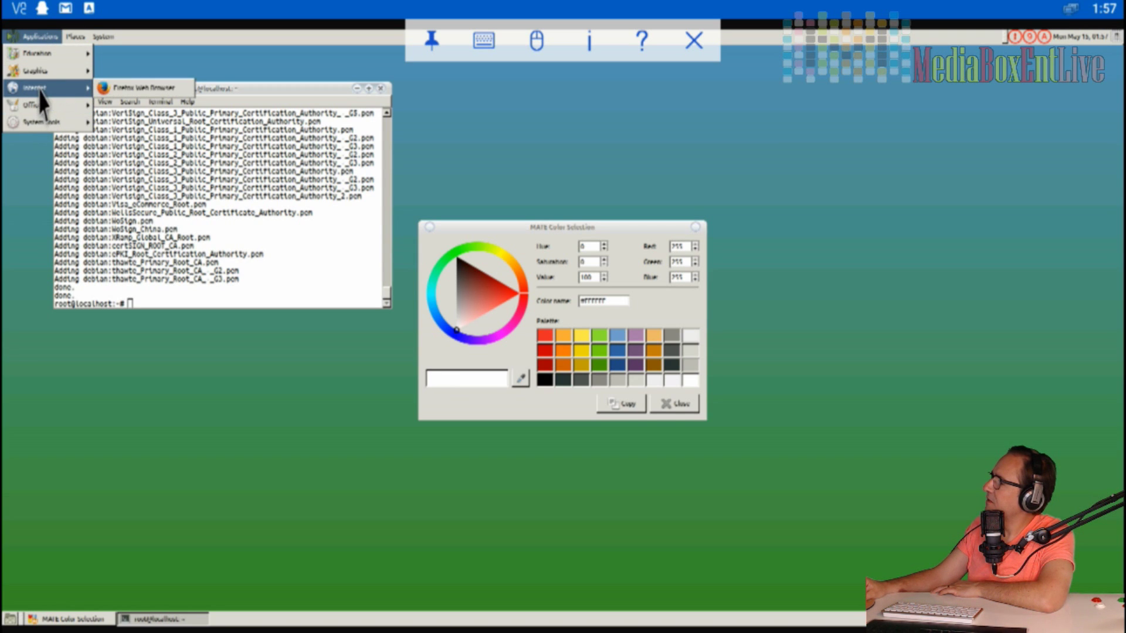
{"action": "left_click", "coordinate": [117, 88]}
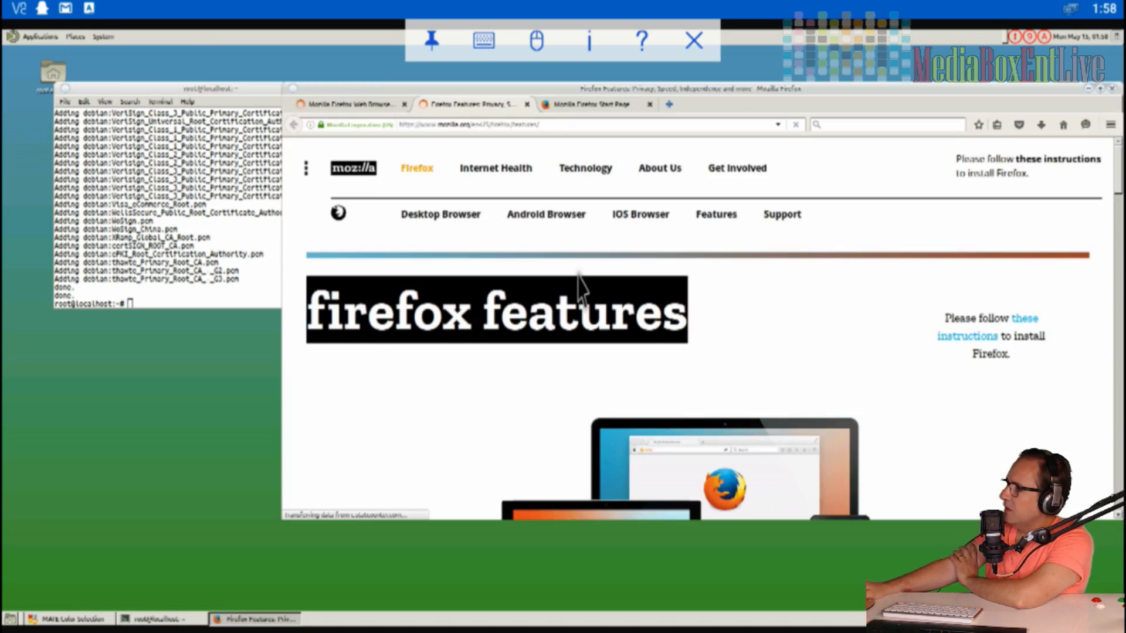
{"action": "scroll", "coordinate": [581, 305], "scroll_direction": "down", "scroll_amount": 10}
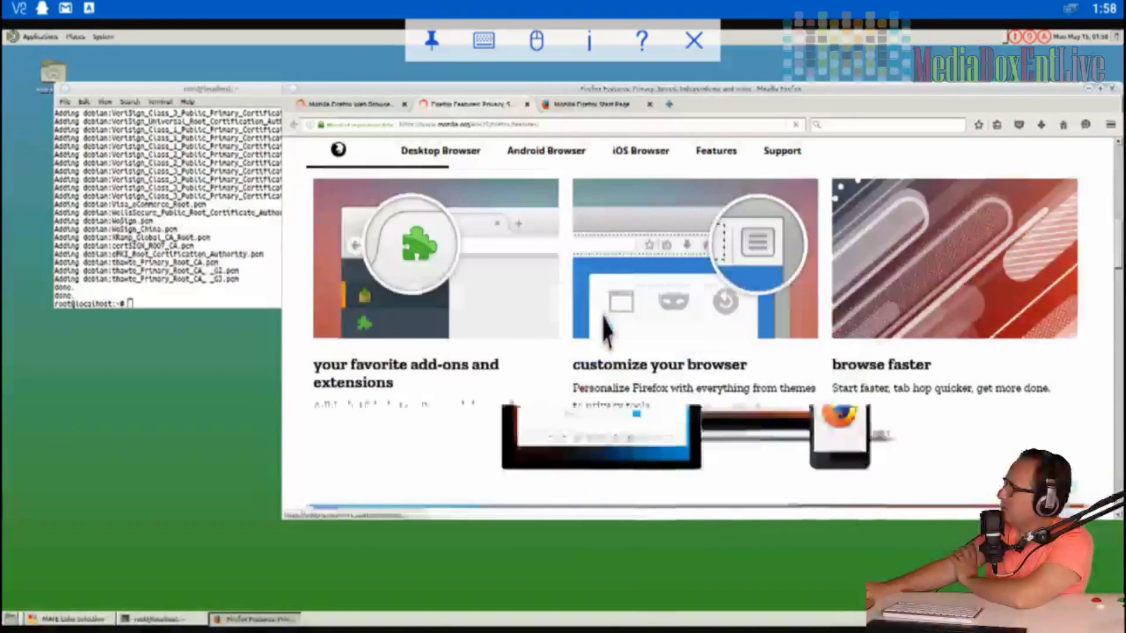
{"action": "scroll", "coordinate": [604, 322], "scroll_direction": "down", "scroll_amount": 2}
{"action": "scroll", "coordinate": [359, 170], "scroll_direction": "up", "scroll_amount": 8}
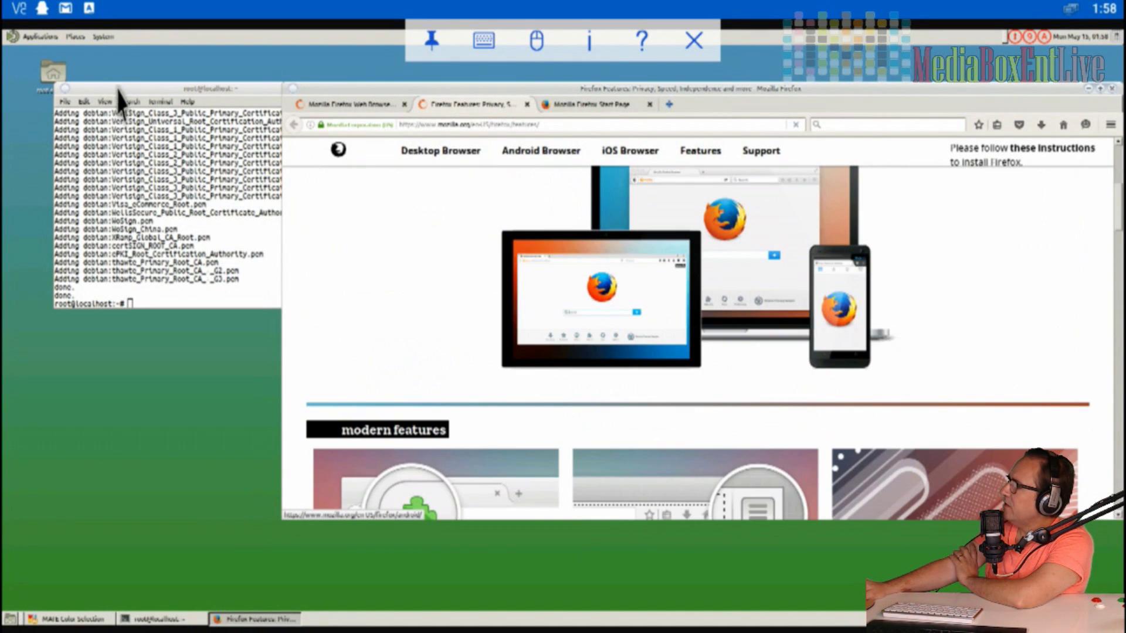
{"action": "left_click", "coordinate": [24, 37]}
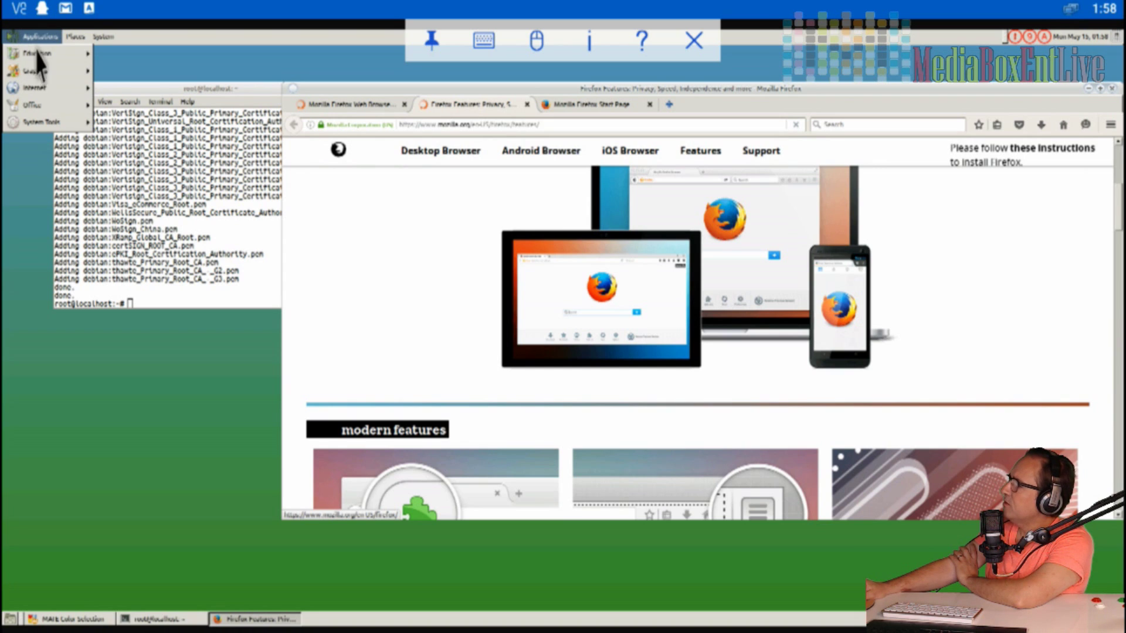
- Launch LibreOffice, check the empty Desktop folder in Open File, cancel, and pick Writer Document
{"action": "left_click", "coordinate": [126, 120]}
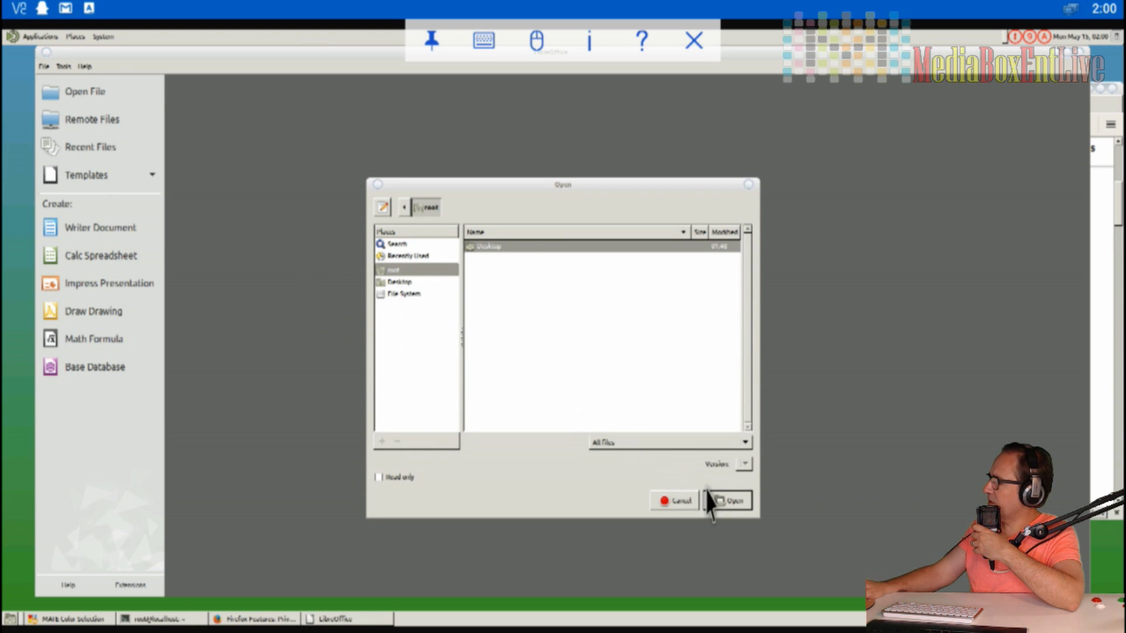
{"action": "left_click", "coordinate": [724, 503]}
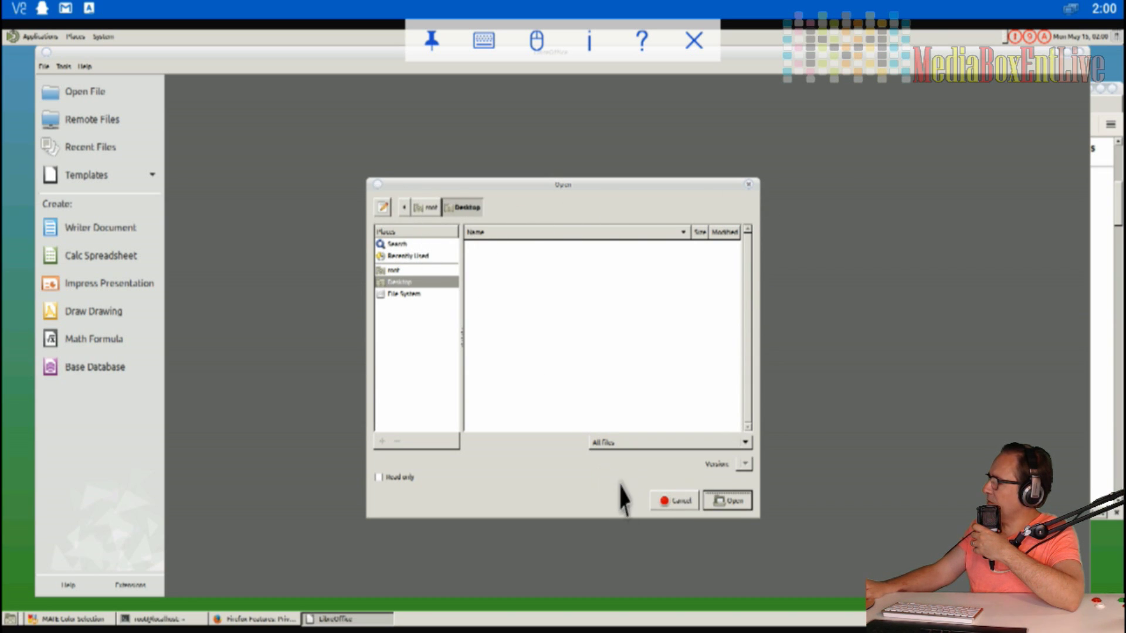
{"action": "left_click", "coordinate": [673, 501]}
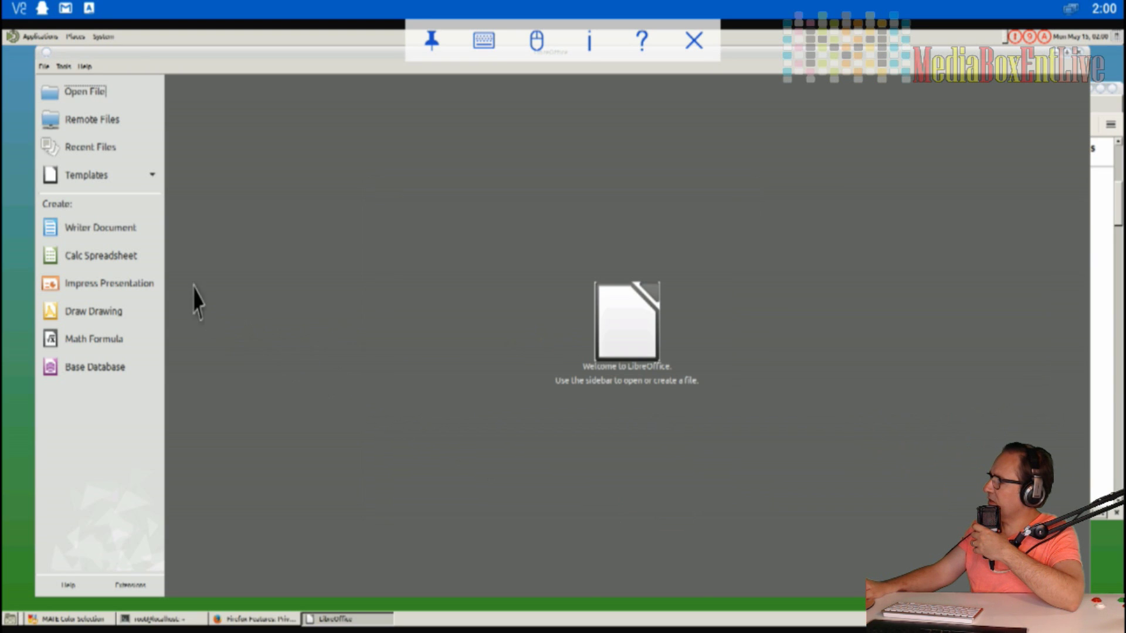
{"action": "left_click", "coordinate": [99, 234]}
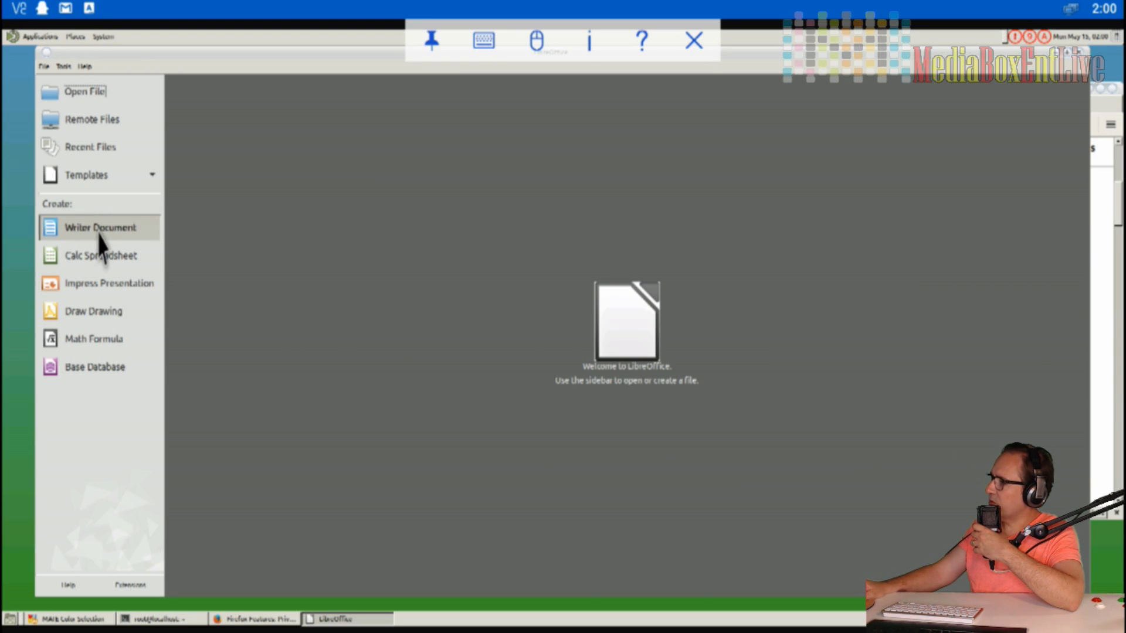